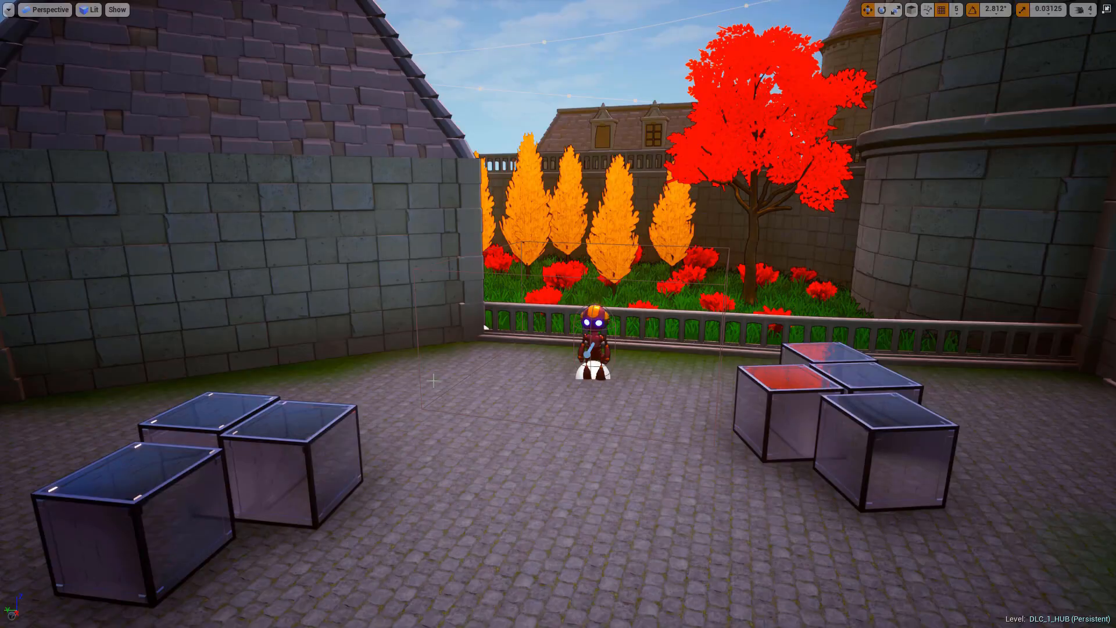
- Simulate the level and observe how the robot targets and shoots the crates around it
key(alt+s)
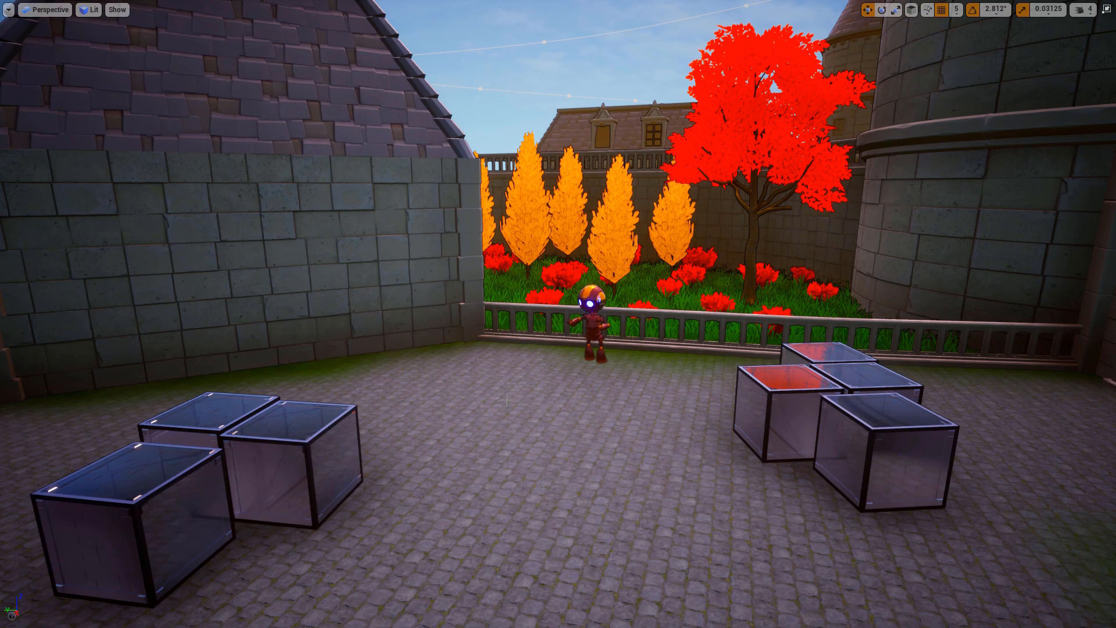
click(596, 398)
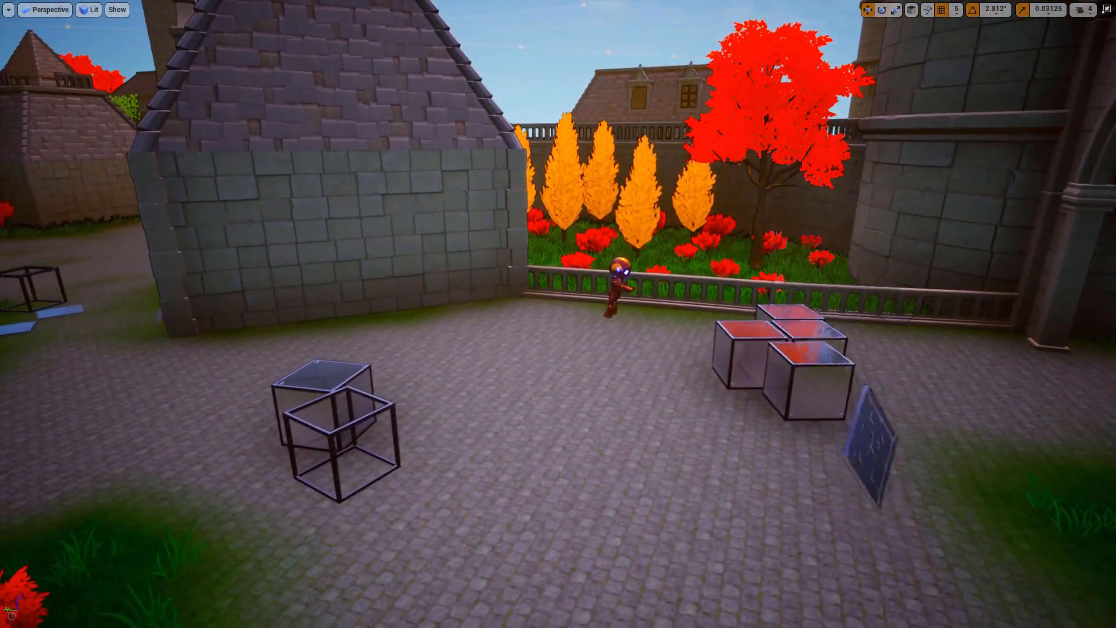
click(595, 399)
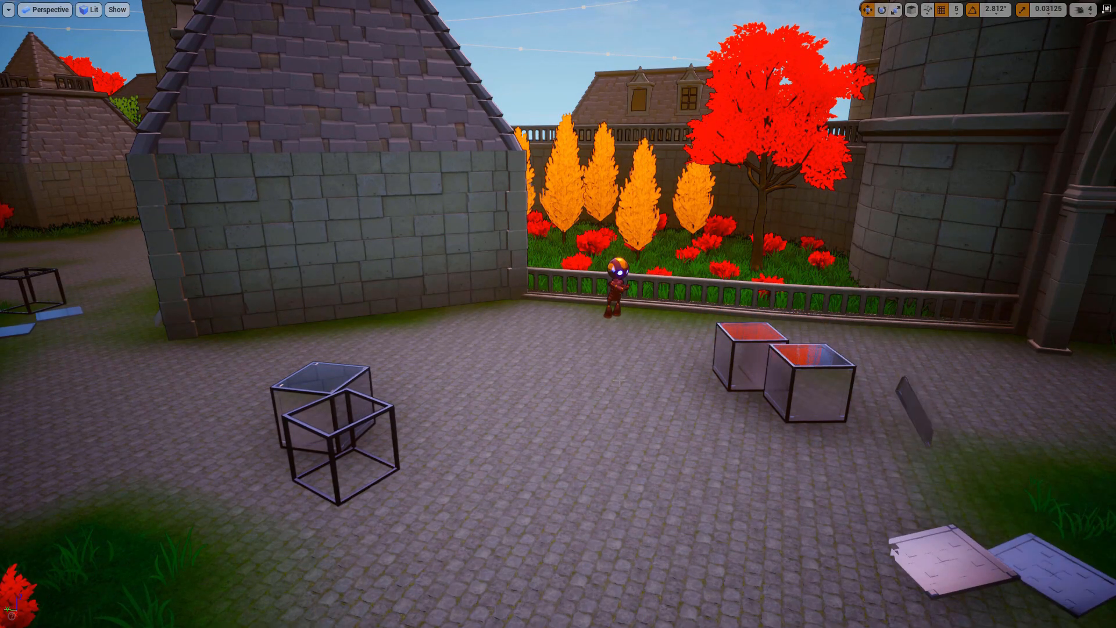
click(610, 412)
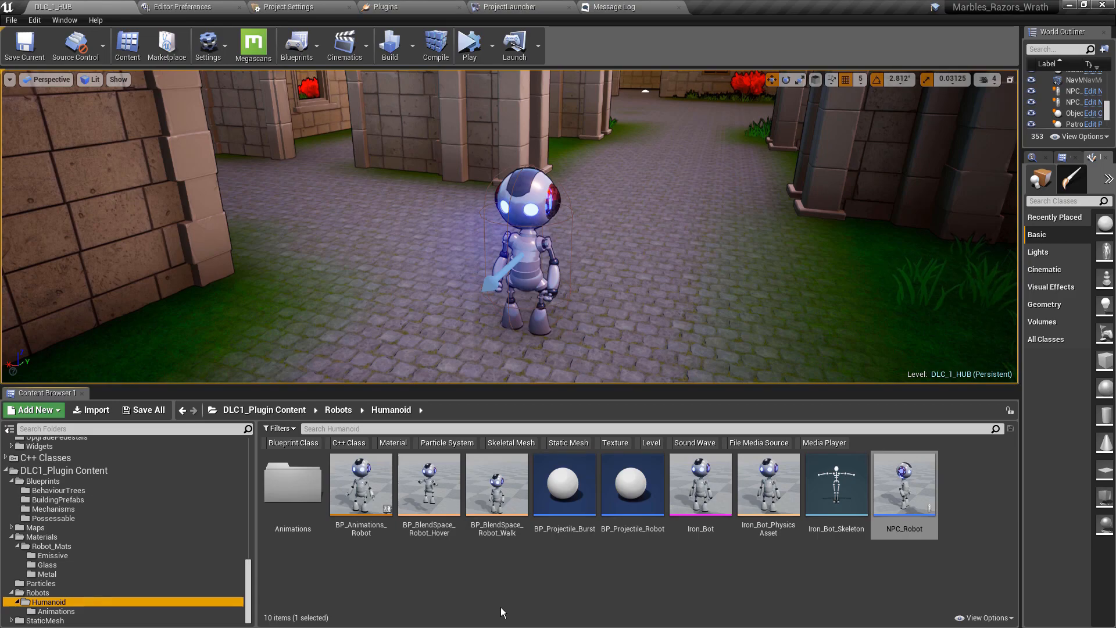
- Preview the BP_BlendSpace_Robot_Hover blend space at different Speed values with the Direction near zero
mouse_move(709, 509)
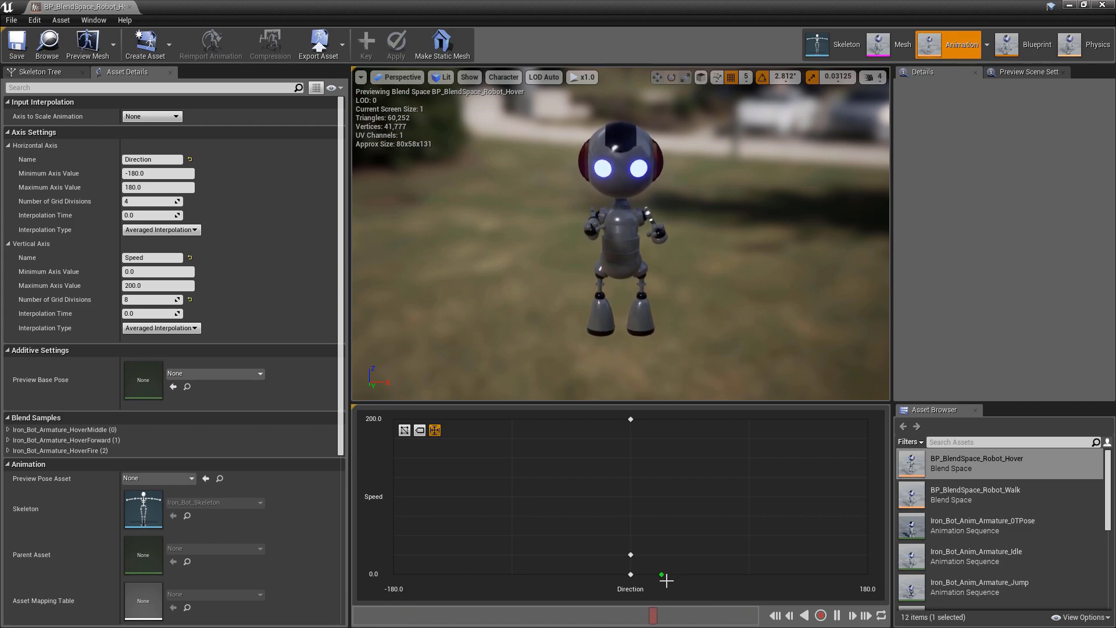
mouse_move(663, 574)
mouse_down()
mouse_move(657, 557)
mouse_move(655, 578)
mouse_up()
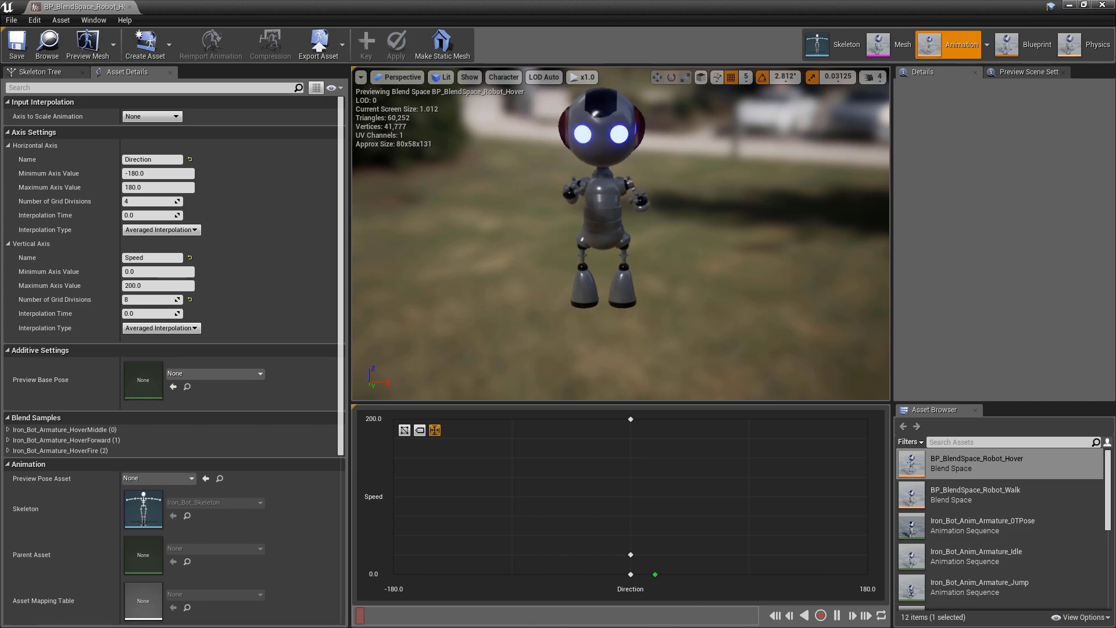
drag(605, 271, 732, 273)
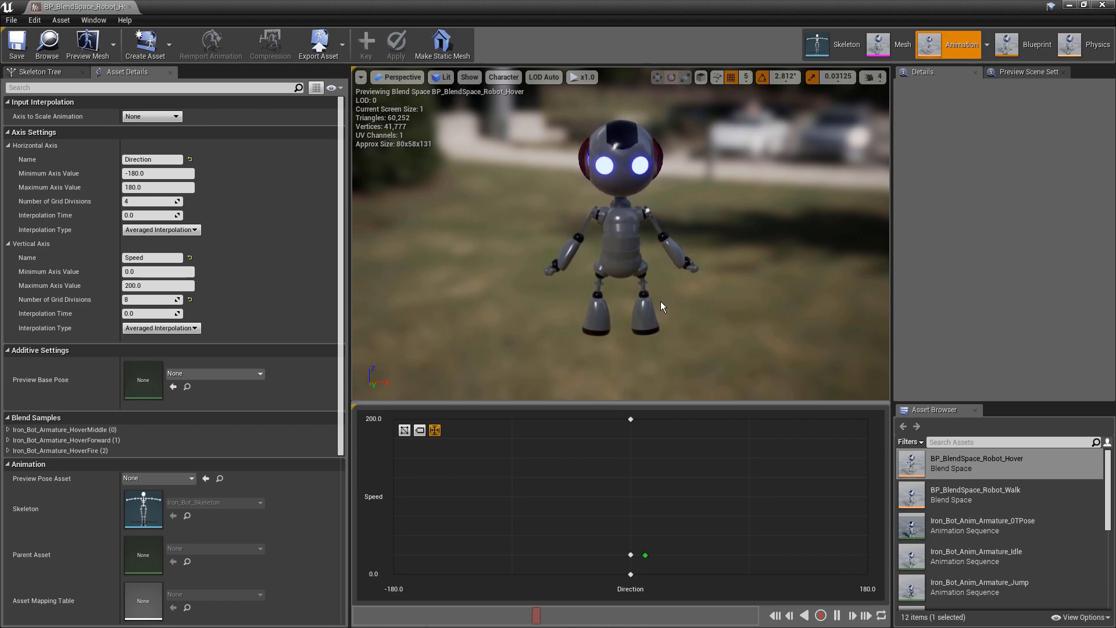
drag(600, 252, 651, 254)
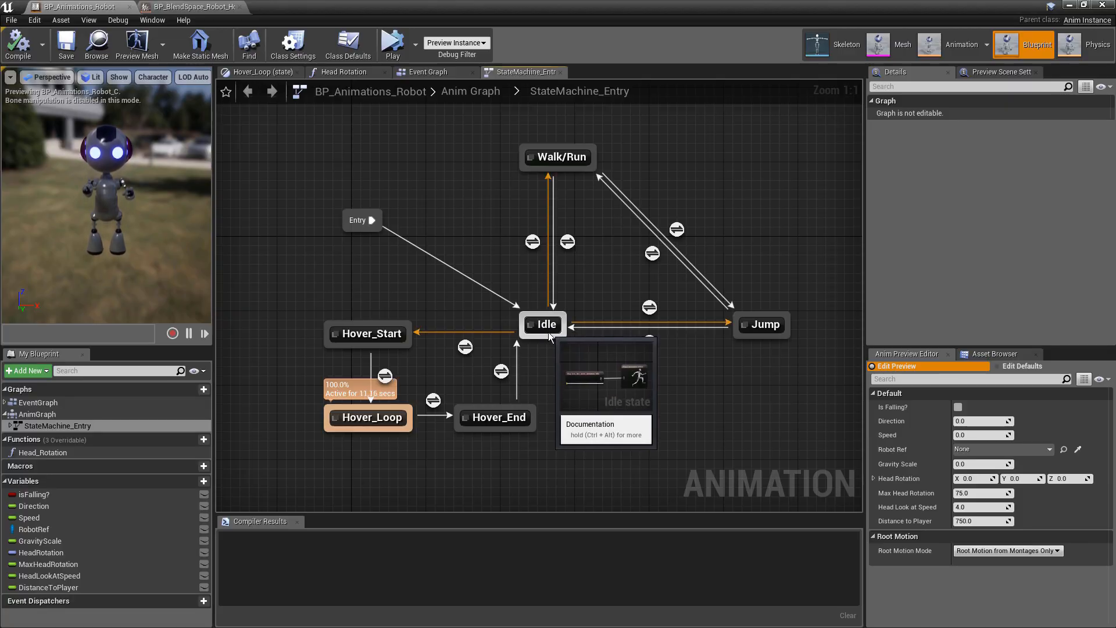
- Examine the Idle, Walk/Run, Jump and hover states and their transitions in StateMachine_Entry of BP_Animations_Robot
drag(361, 221, 413, 269)
click(417, 208)
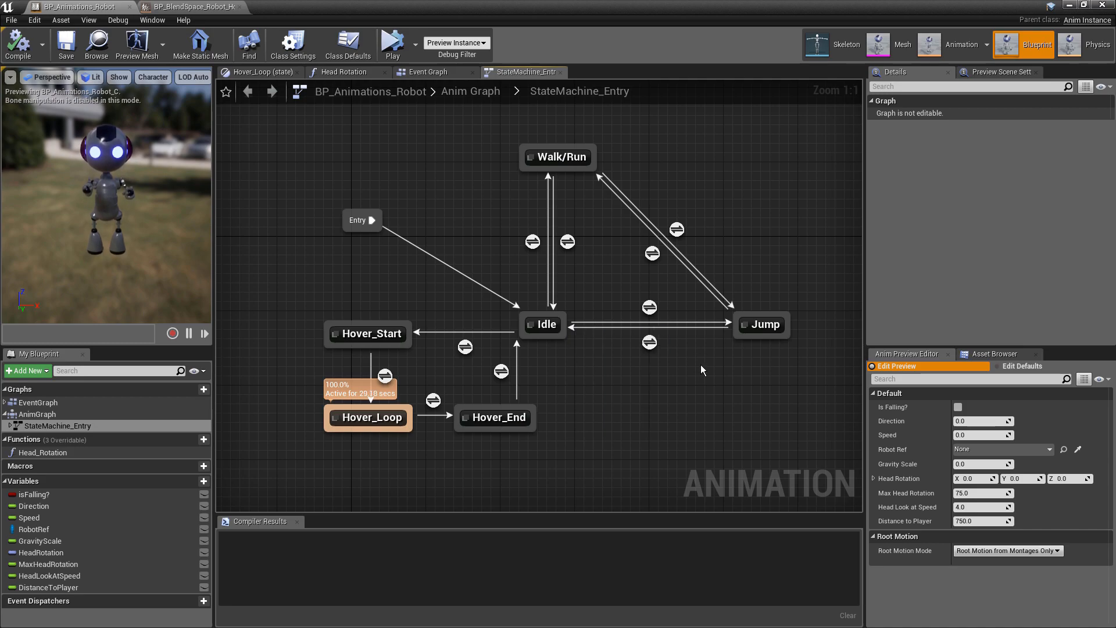
drag(811, 278, 816, 280)
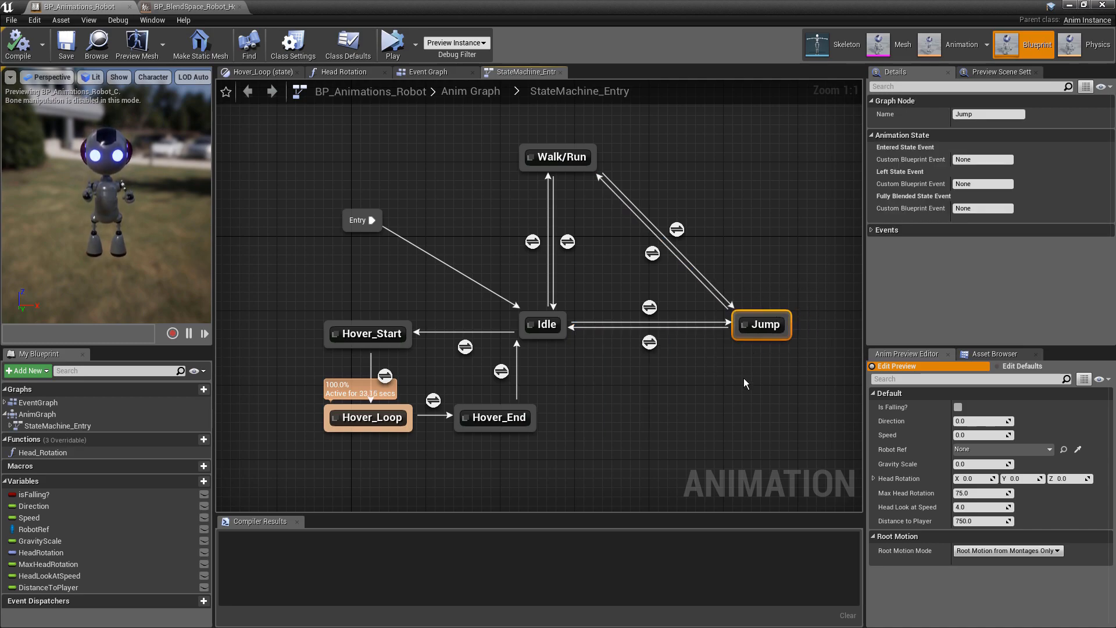
drag(807, 284, 807, 285)
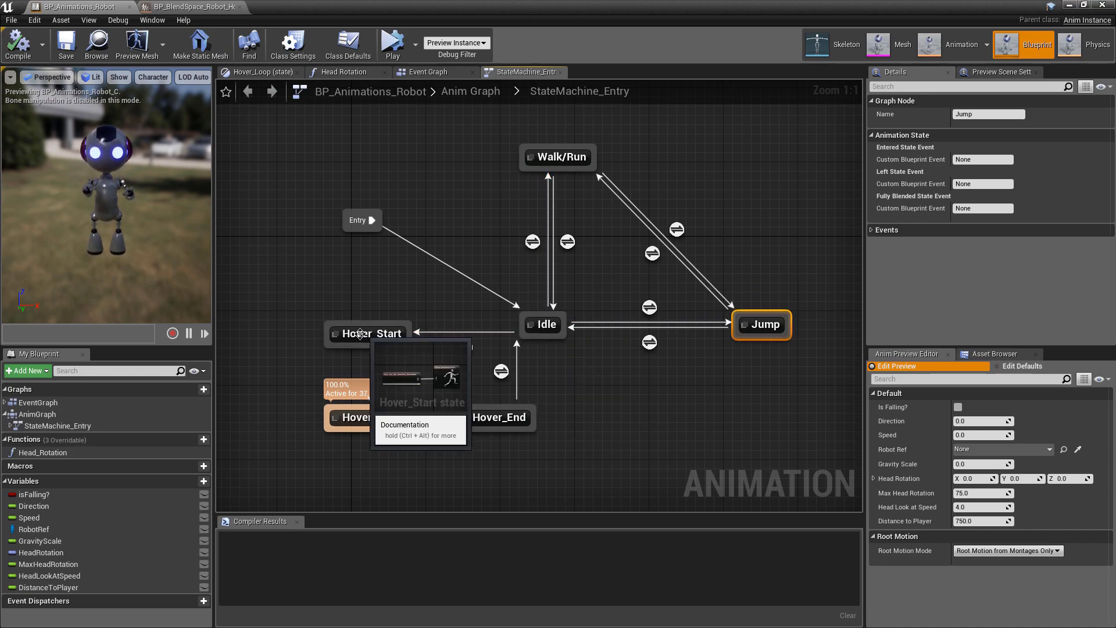
drag(540, 359, 560, 331)
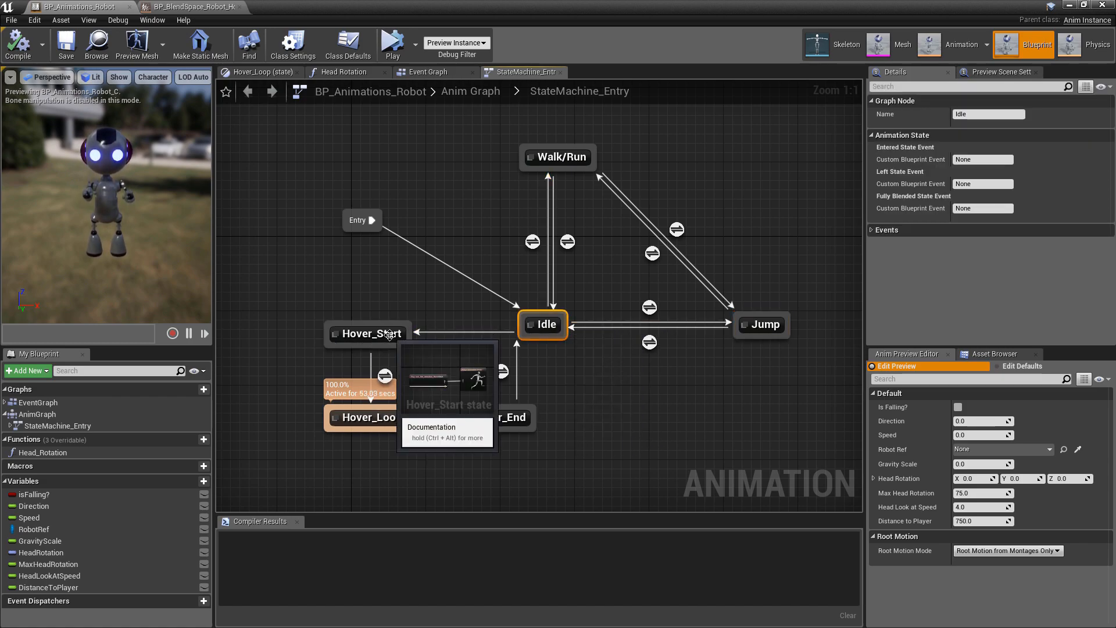
drag(313, 465, 407, 397)
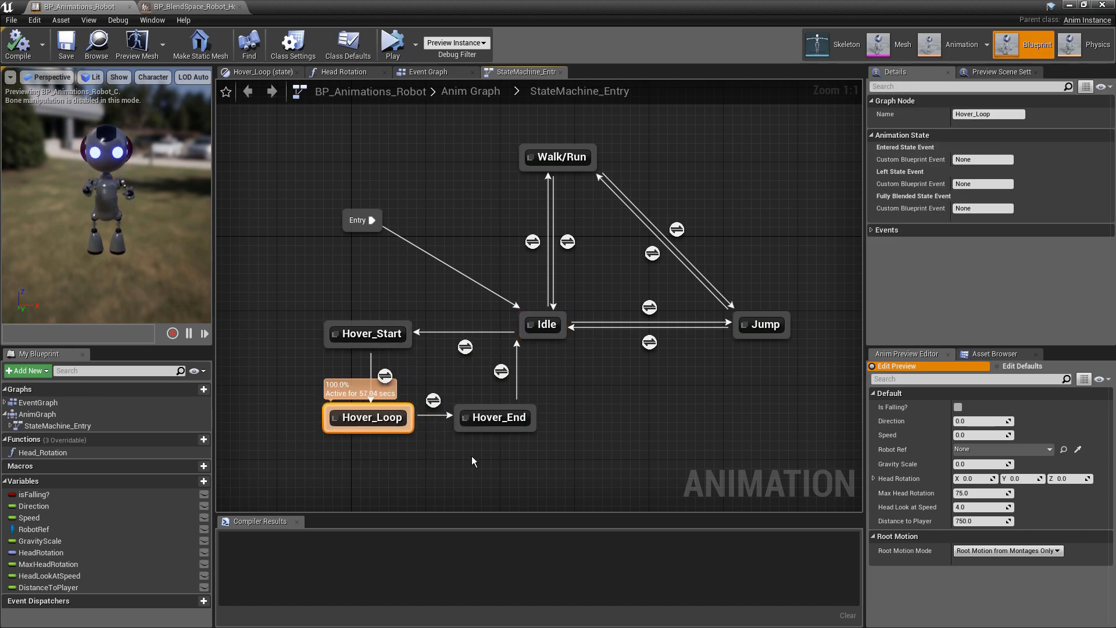
drag(451, 472, 557, 387)
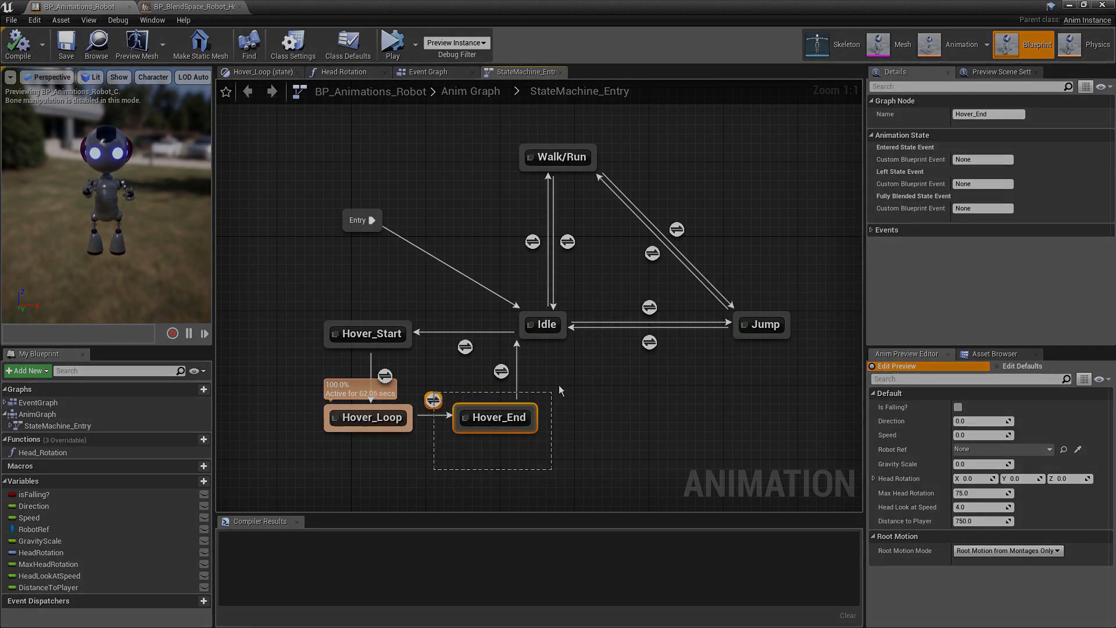
drag(556, 387, 562, 386)
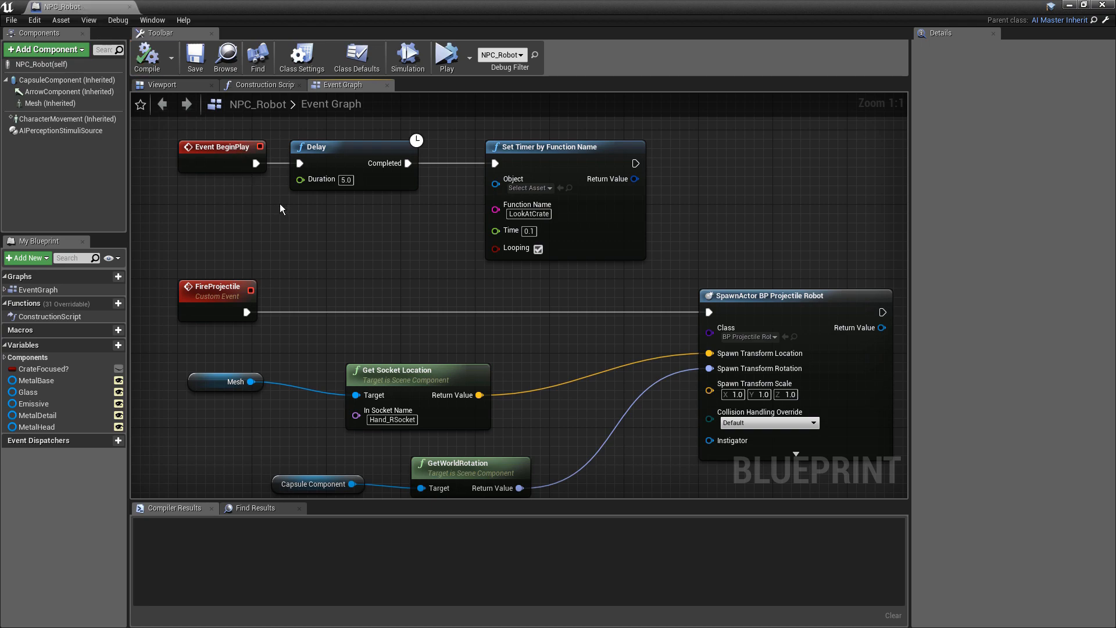
- Examine the BeginPlay chain in the NPC_Robot Event Graph, including the Delay and the looping LookAtCrate timer
drag(180, 212, 254, 140)
drag(309, 223, 421, 135)
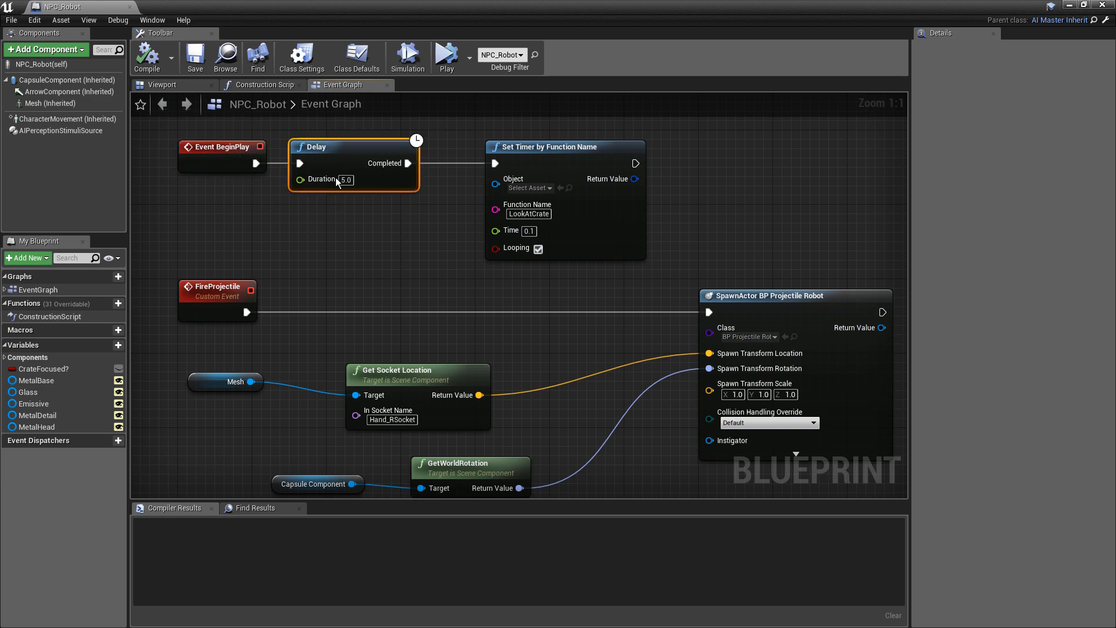
click(410, 240)
right_drag(461, 273, 406, 277)
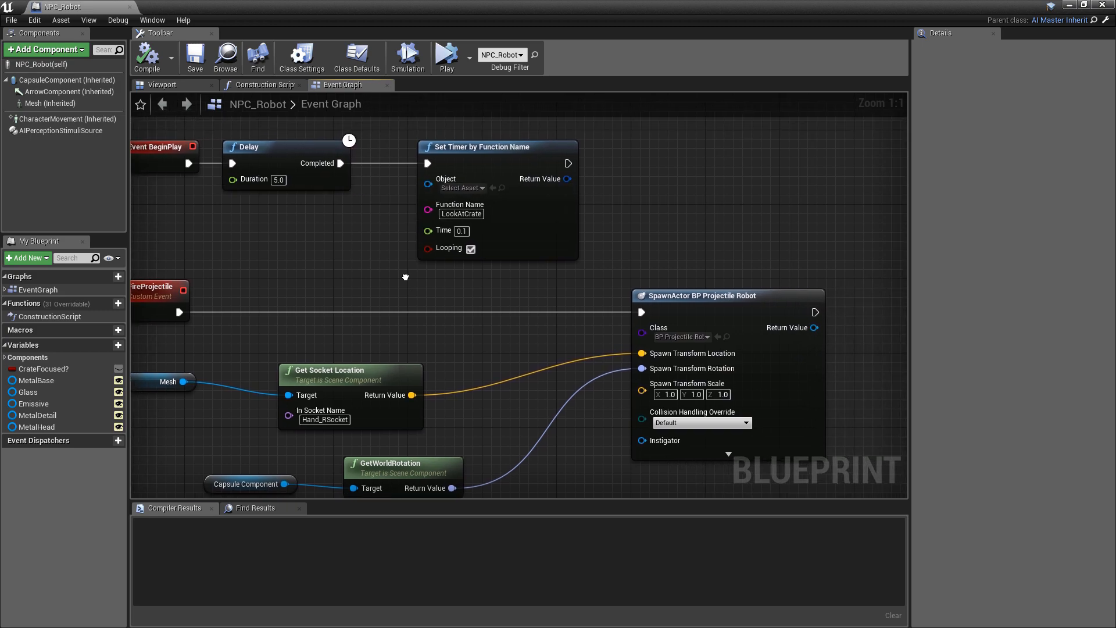
drag(456, 260, 644, 127)
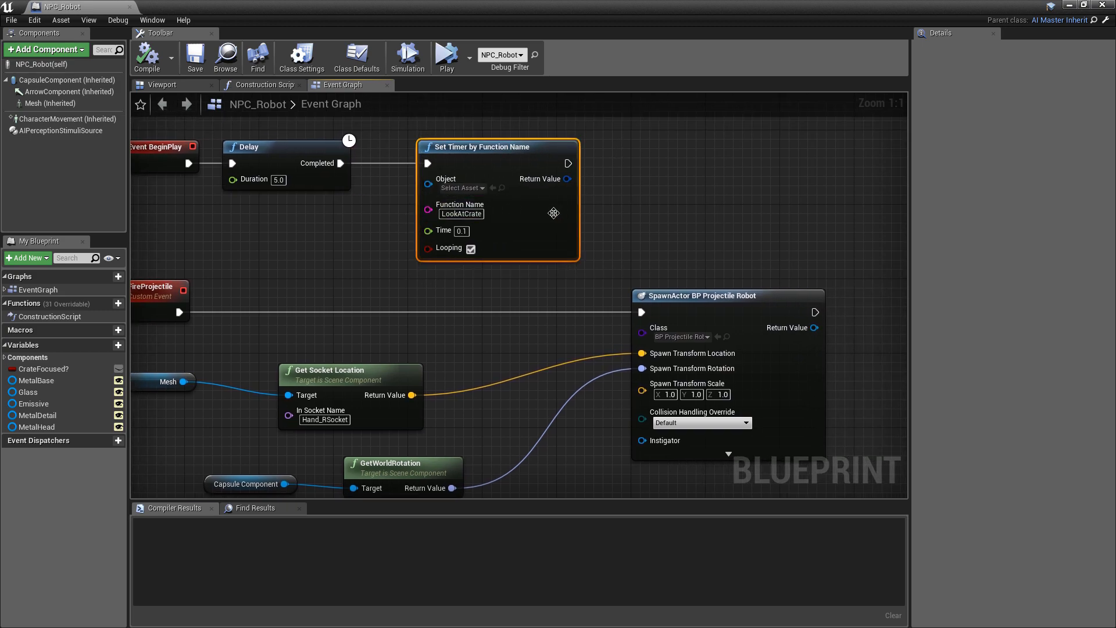
scroll(452, 292, down, 1)
- Examine the LookAtCrate event's crate loop, its Destroyed? branch and the Get Distance To comparison
right_drag(445, 365, 498, 177)
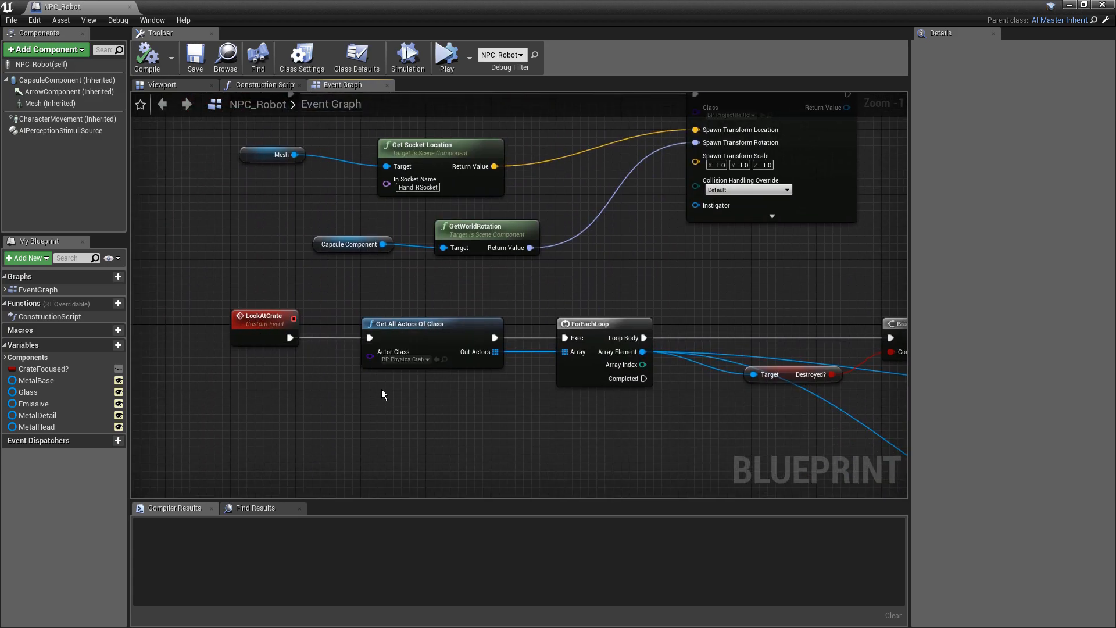
right_drag(381, 392, 428, 307)
scroll(427, 308, up, 1)
drag(420, 225, 452, 189)
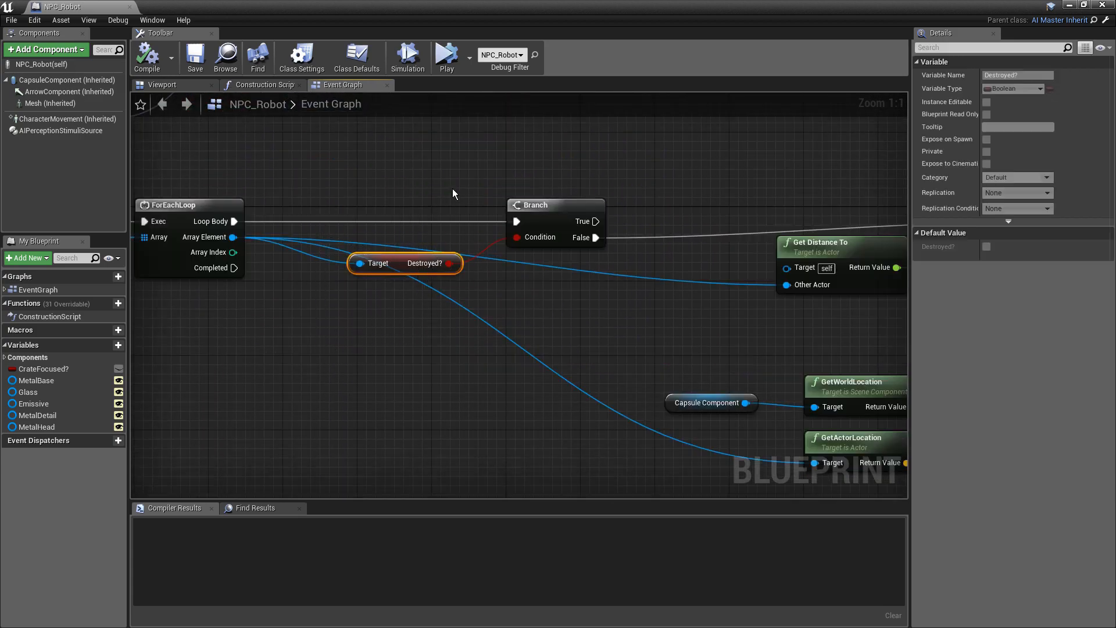
drag(335, 352, 480, 173)
right_drag(603, 308, 392, 298)
right_drag(606, 257, 461, 254)
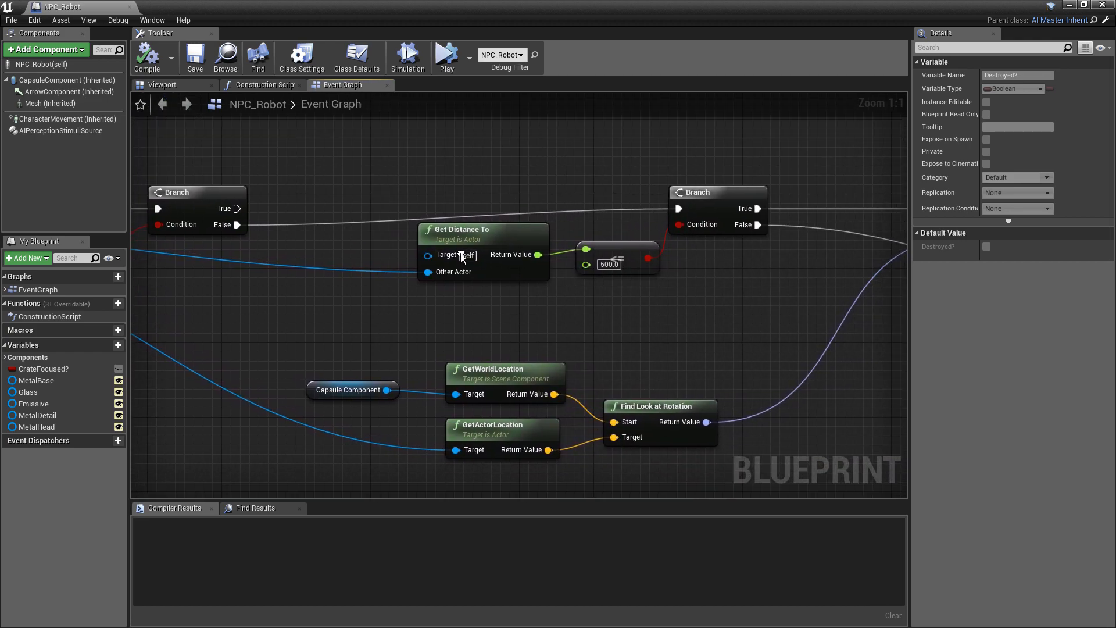
drag(397, 295, 678, 145)
mouse_move(285, 342)
right_down()
mouse_move(558, 288)
mouse_move(573, 260)
mouse_move(822, 259)
mouse_move(362, 329)
right_up()
right_drag(759, 291, 649, 288)
drag(577, 345, 592, 217)
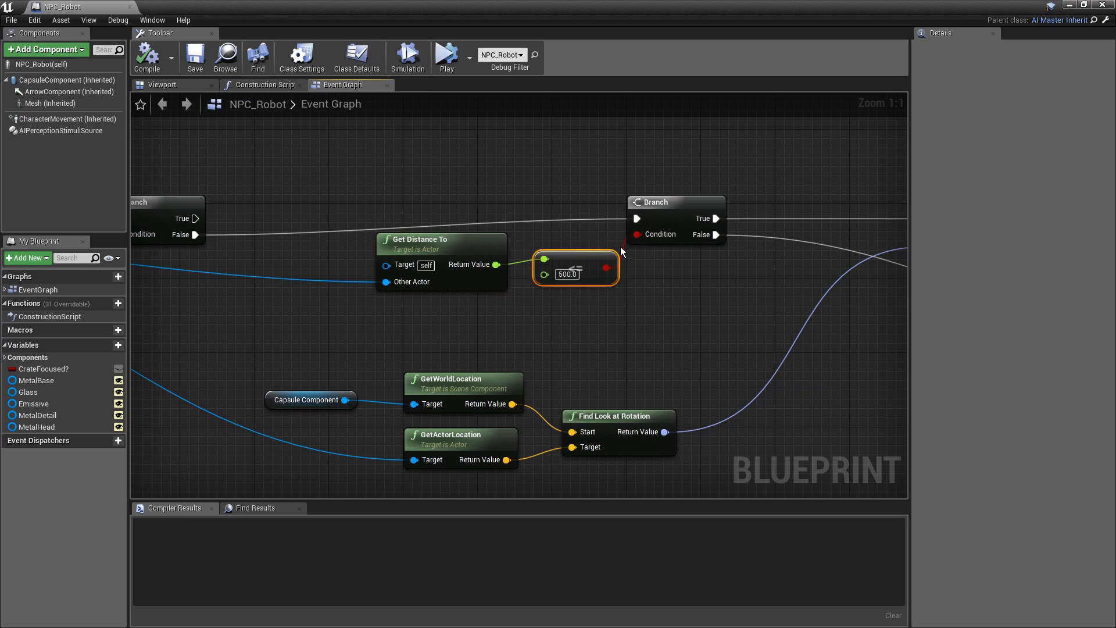
- Follow the distance branch's outputs to the SetActorRotation node and the Crate Focused? setters
right_drag(736, 308, 289, 336)
right_drag(432, 205, 335, 197)
drag(378, 182, 767, 261)
right_drag(768, 260, 667, 245)
drag(588, 299, 677, 172)
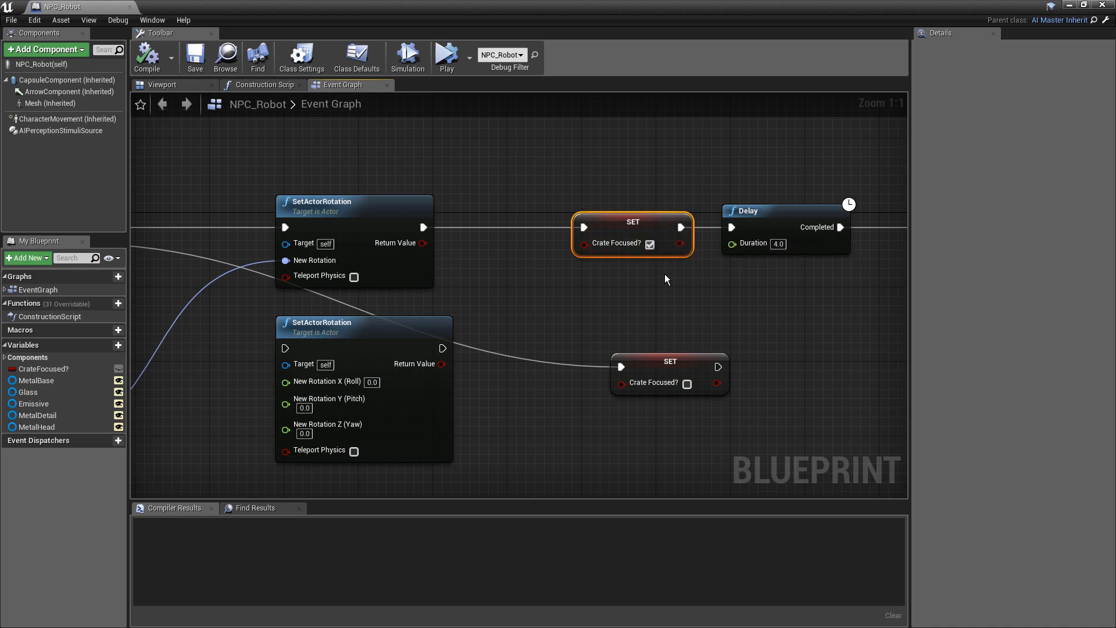
right_drag(560, 294, 701, 272)
click(469, 194)
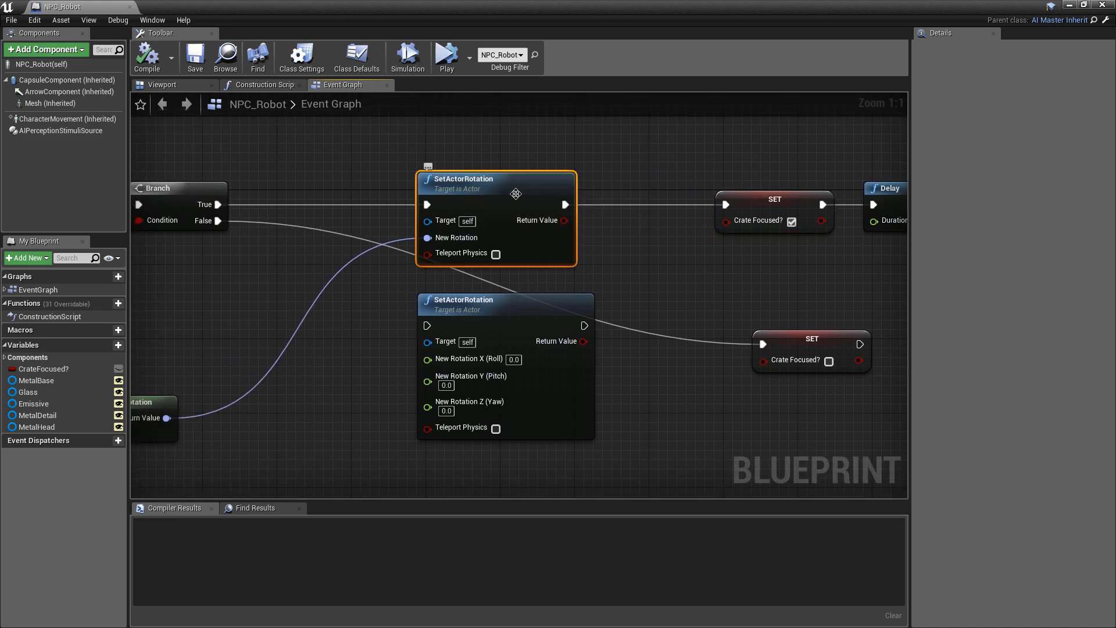
- Examine how GetWorldLocation and GetActorLocation feed Find Look at Rotation, which drives SetActorRotation's New Rotation
right_drag(344, 375, 846, 261)
drag(314, 204, 519, 282)
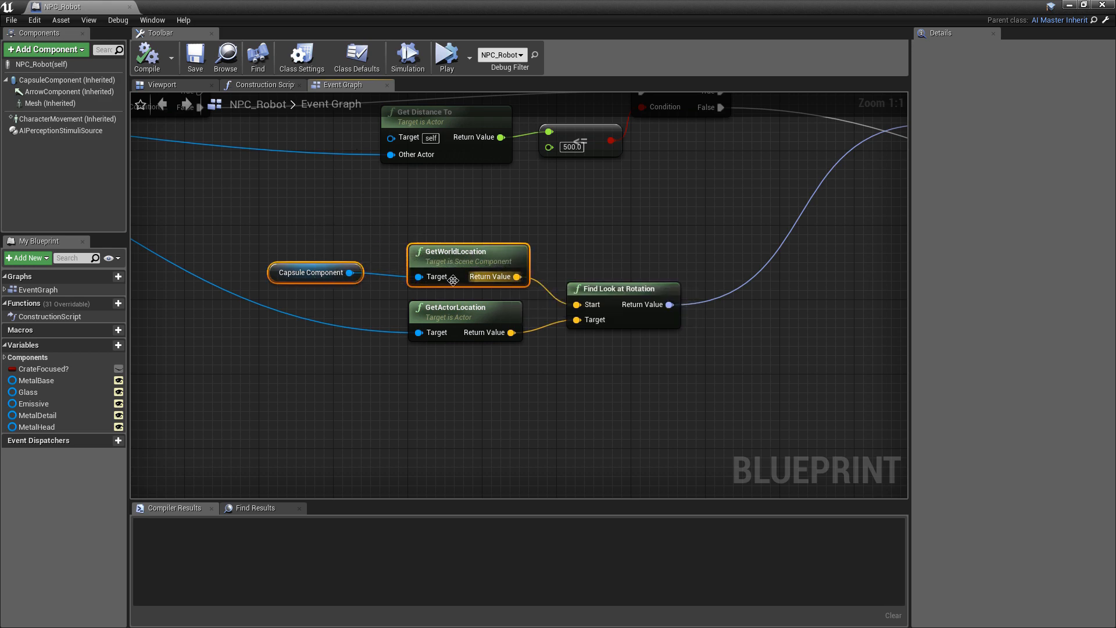
click(448, 314)
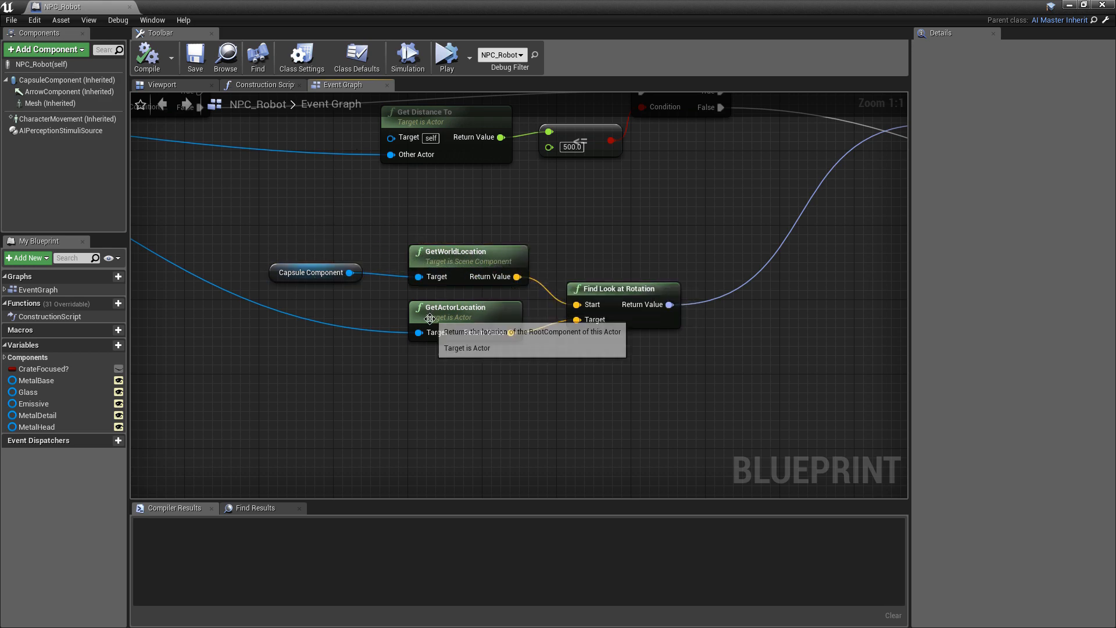
right_drag(407, 433, 816, 463)
right_drag(364, 274, 393, 294)
drag(488, 418, 619, 302)
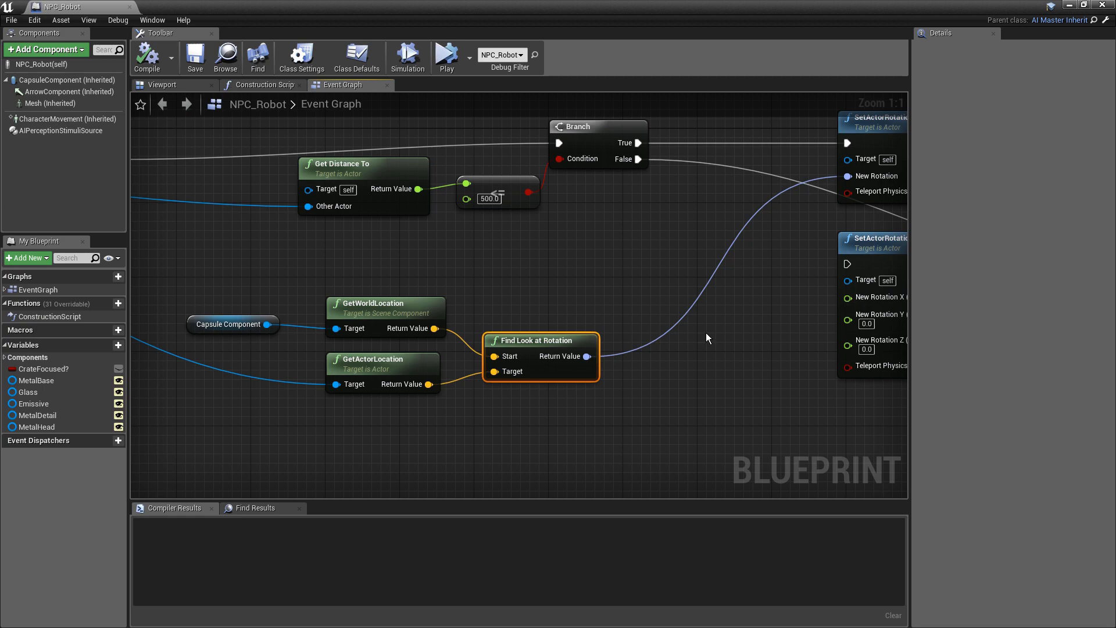
drag(220, 287, 473, 348)
click(365, 449)
drag(247, 434, 452, 345)
right_drag(721, 370, 460, 365)
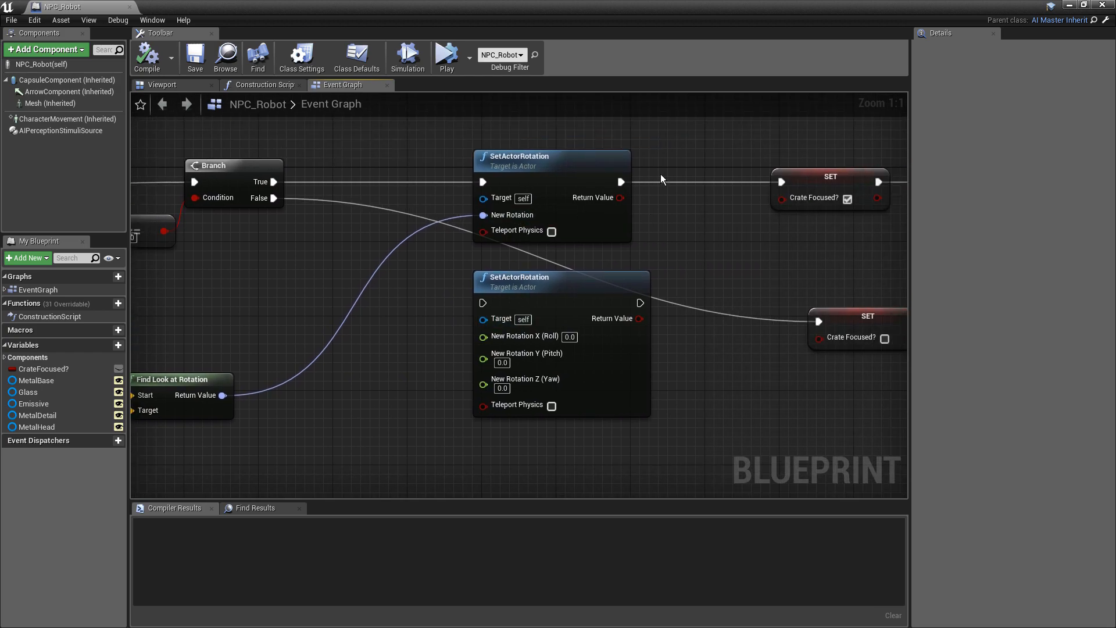
- Delete the unconnected SetActorRotation node below the one wired to the distance branch
drag(553, 192, 530, 162)
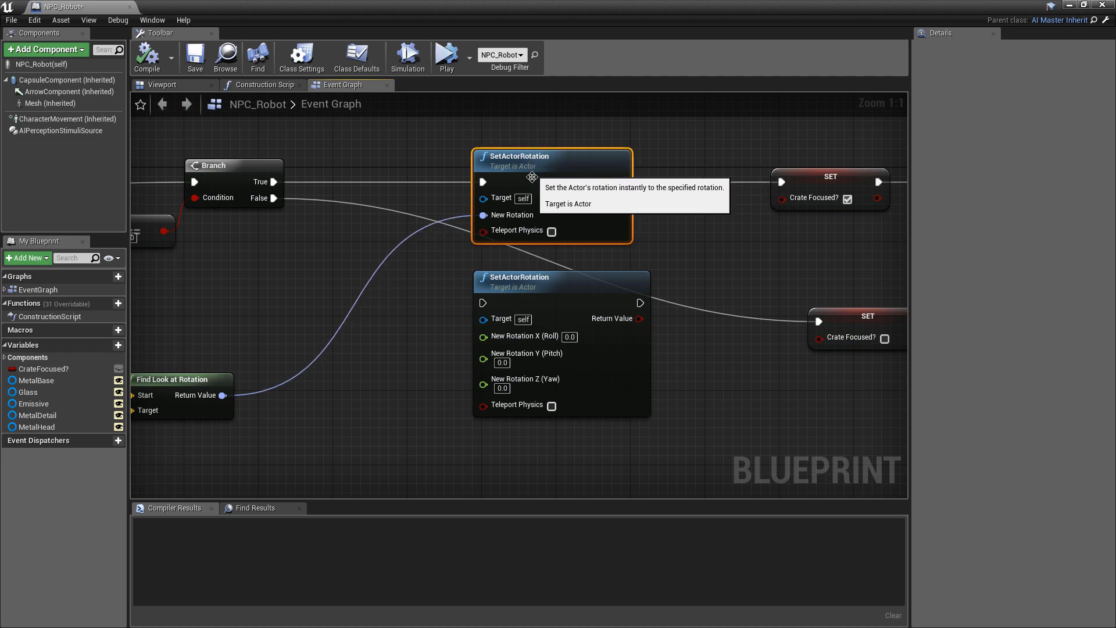
click(541, 292)
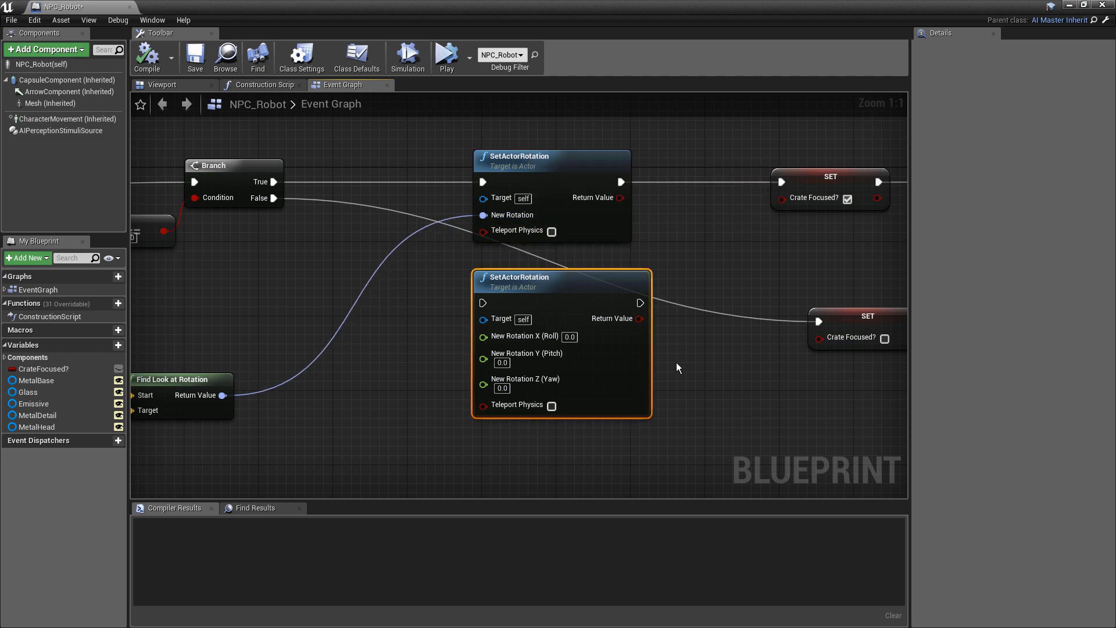
key(Delete)
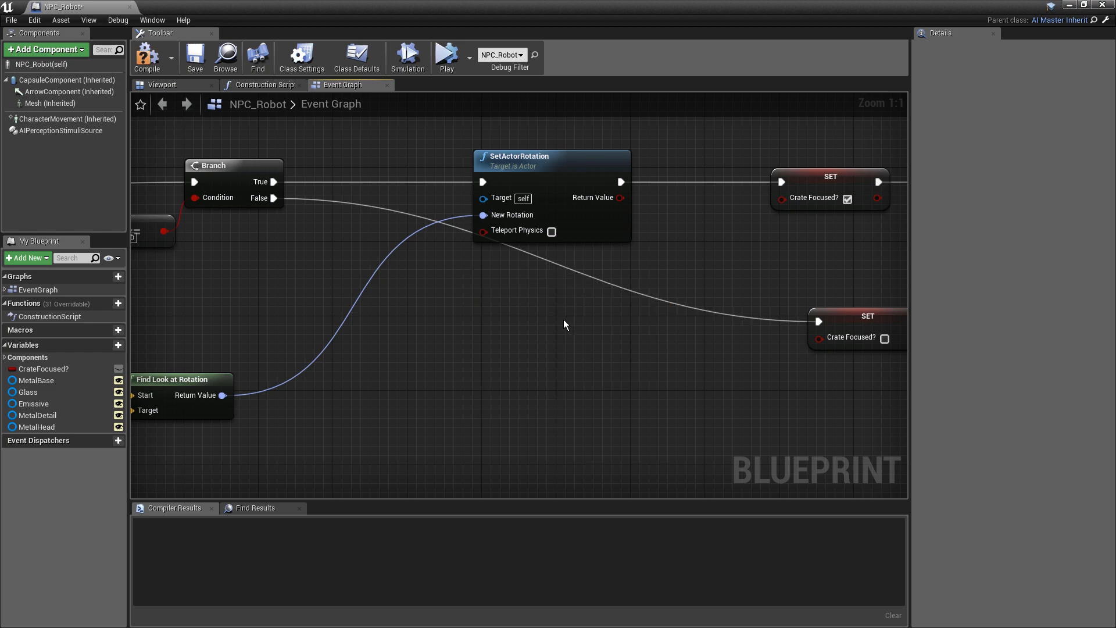
- Follow the flow through the Crate Focused? setter and Delay to Fire Projectile, and go to that custom event's definition
right_drag(734, 349, 294, 336)
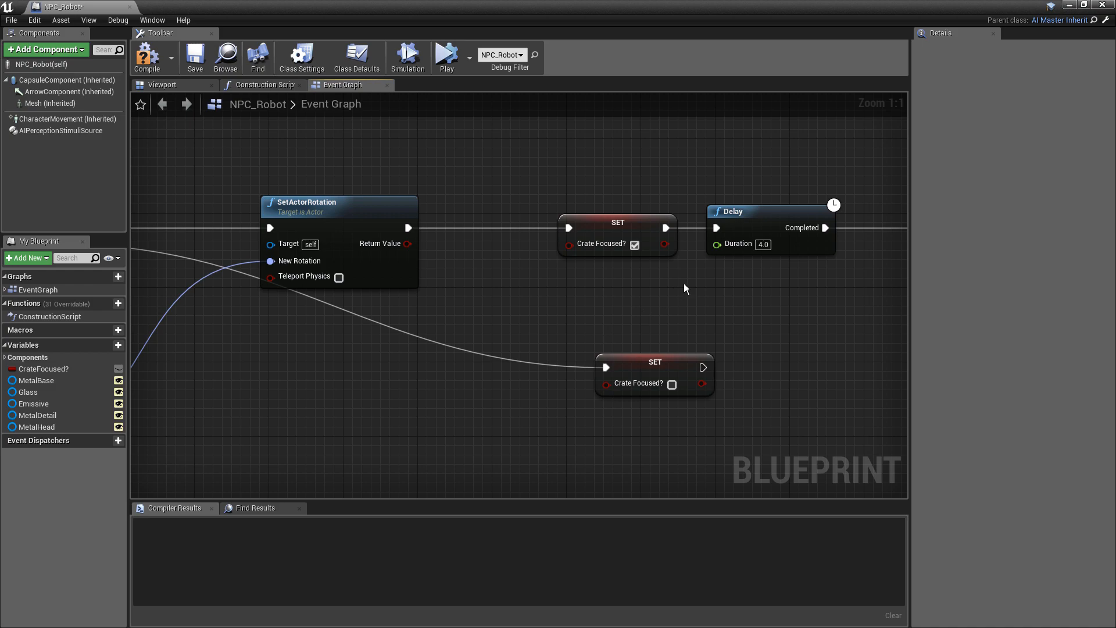
right_drag(688, 285, 507, 322)
drag(507, 320, 611, 216)
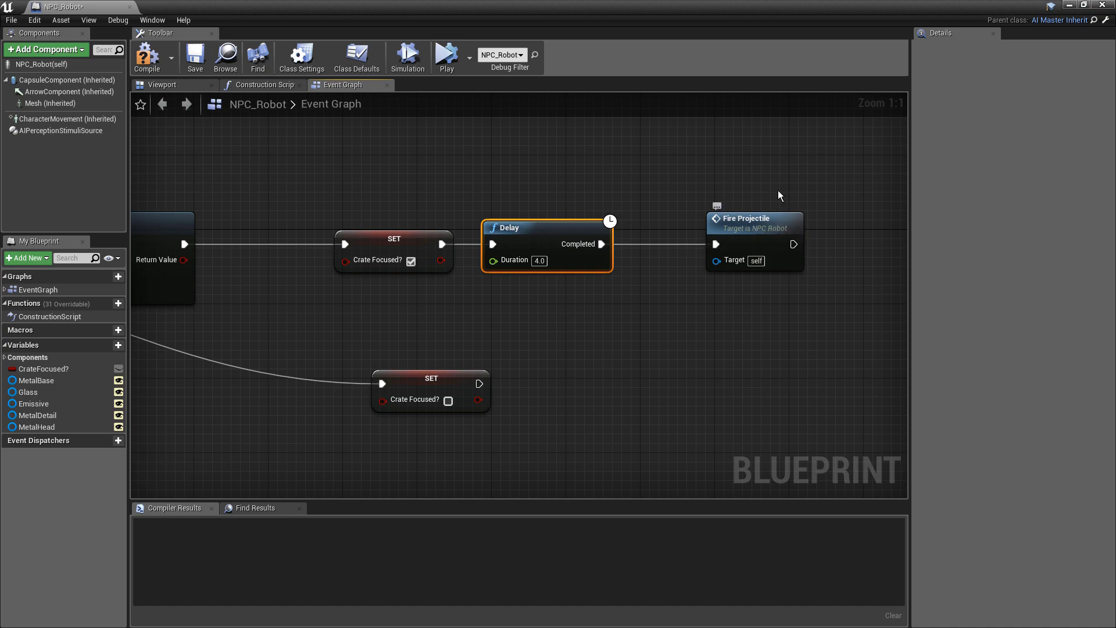
double_click(757, 233)
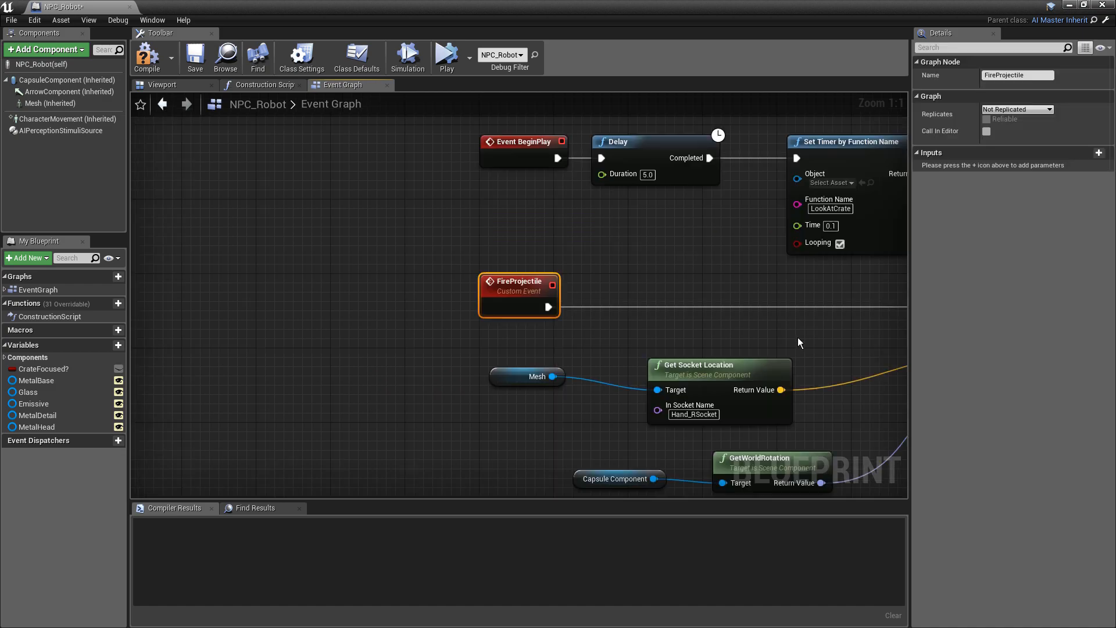
right_drag(653, 322, 452, 268)
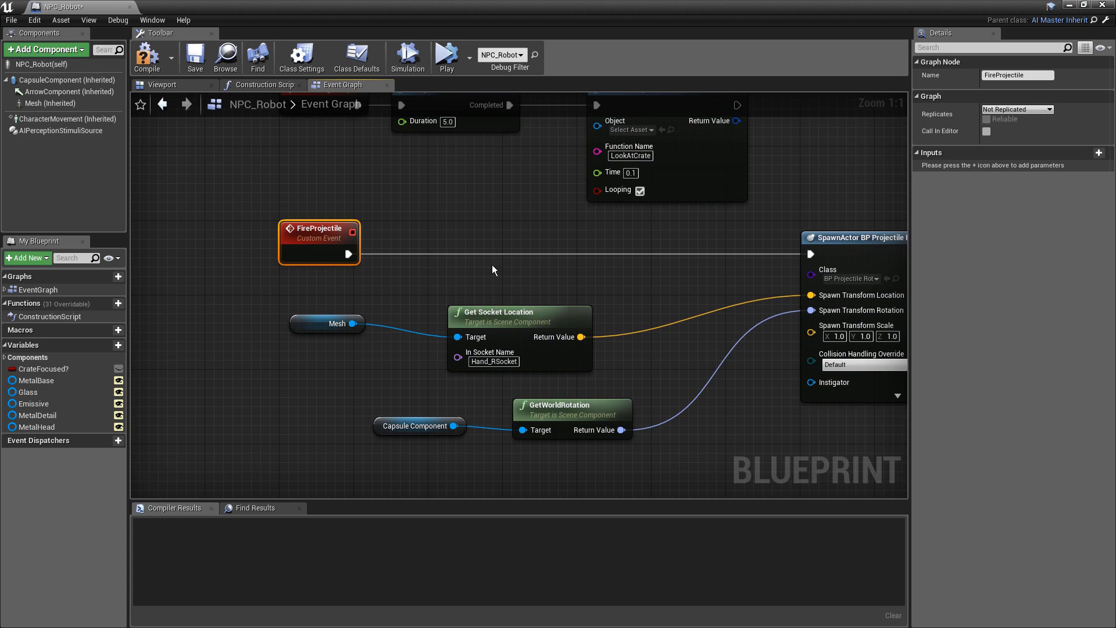
- Follow FireProjectile to SpawnActor BP Projectile Robot and examine how Mesh and its Hand_RSocket location feed the Spawn Transform Location
right_drag(625, 269, 640, 246)
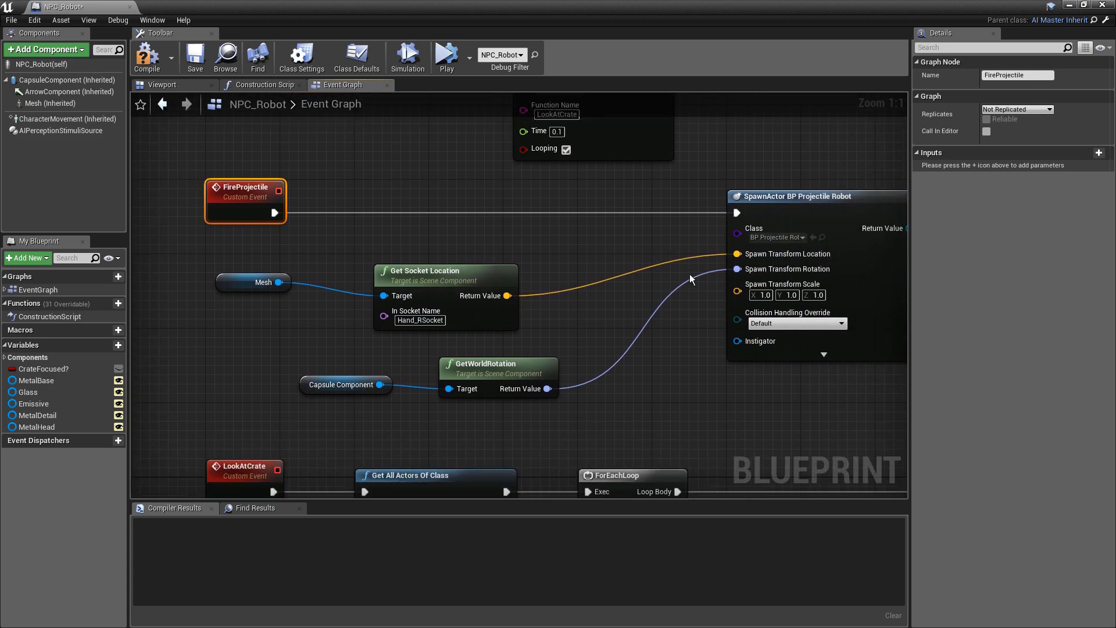
right_drag(738, 204, 638, 198)
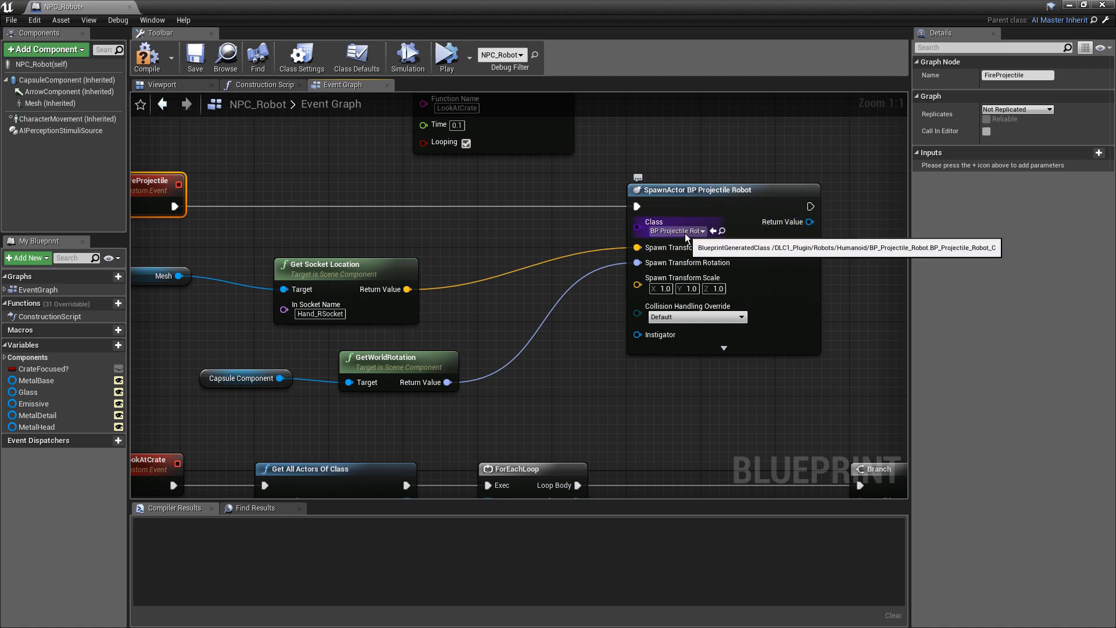
right_drag(395, 309, 477, 294)
drag(194, 316, 567, 224)
click(218, 286)
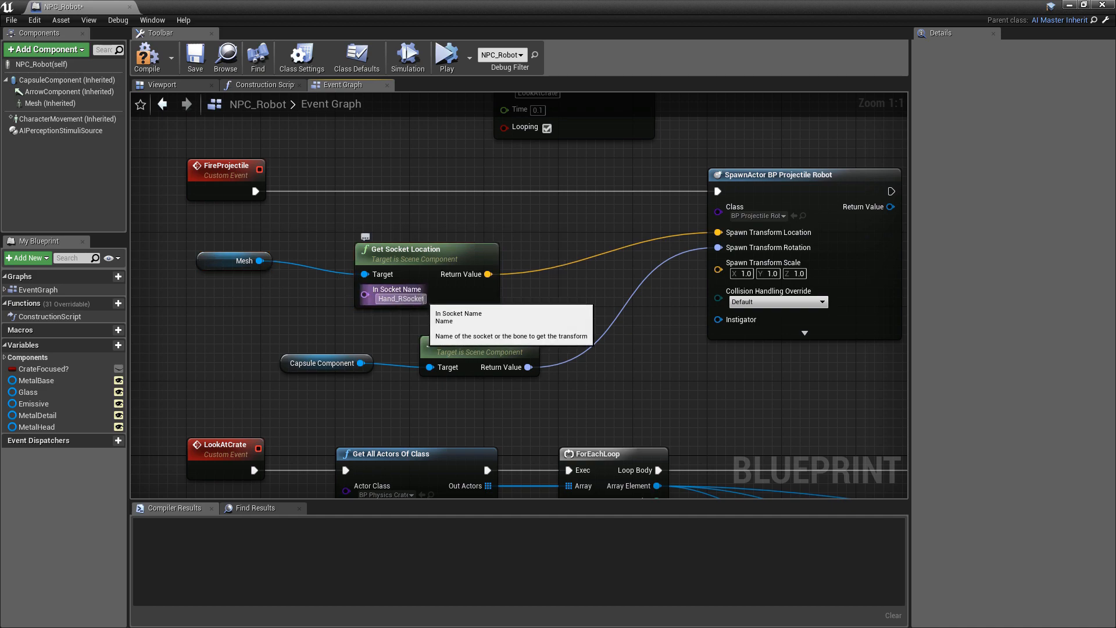
click(220, 268)
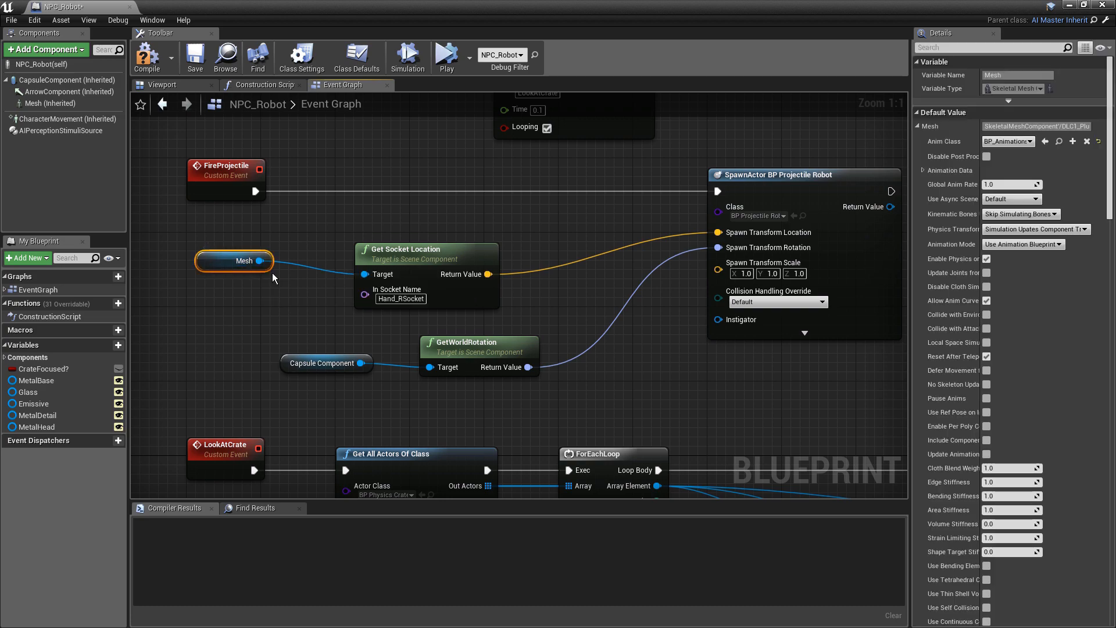
- Examine how the Capsule Component and GetWorldRotation nodes supply the Spawn Transform Rotation
click(322, 363)
ctrl+click(510, 337)
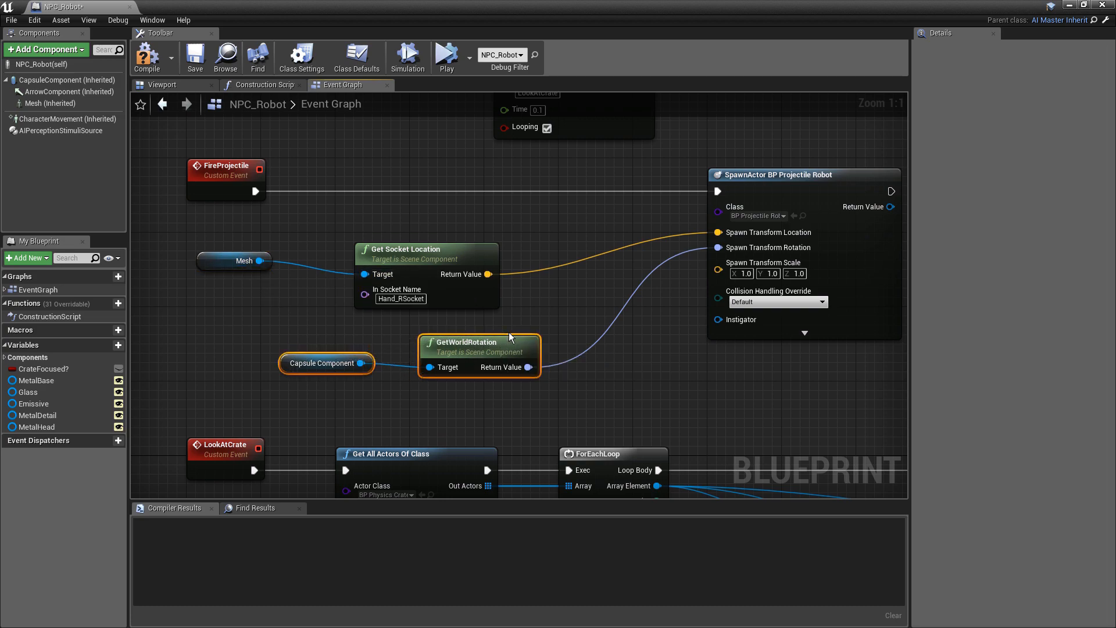
click(477, 360)
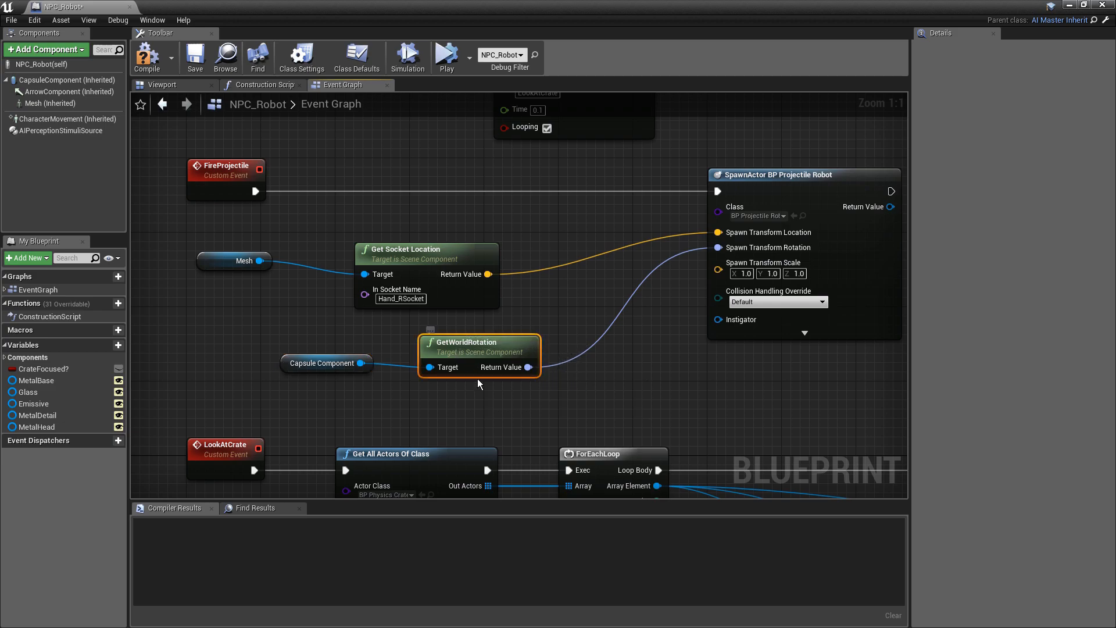
click(373, 400)
click(340, 357)
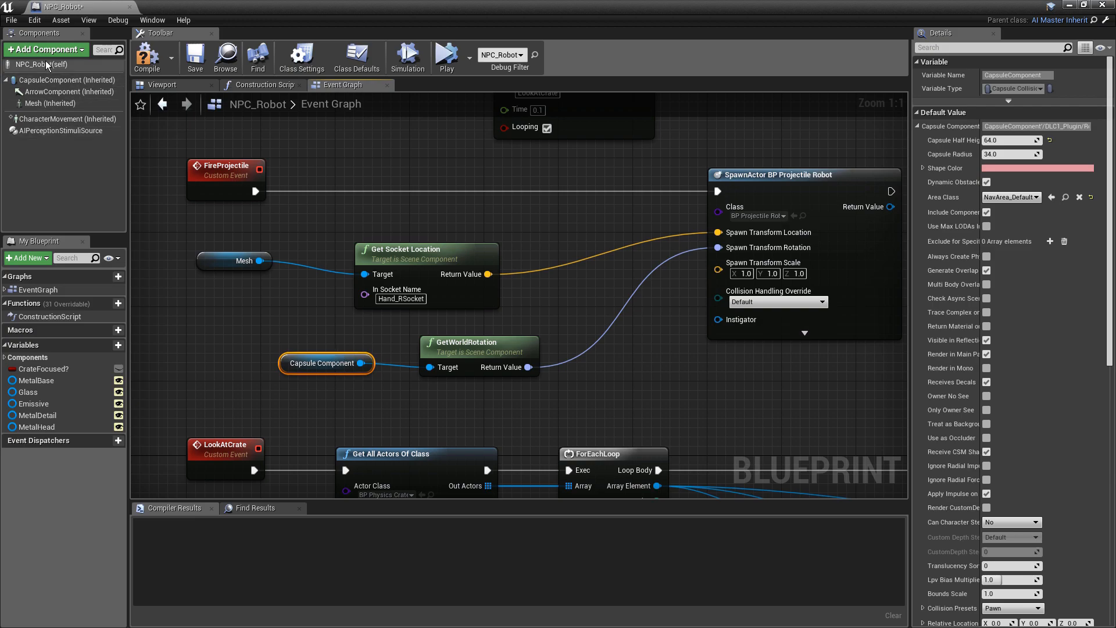
- Open the BP_Projectile_Robot blueprint from the spawn node and inspect its ProjectileMovement settings with their full names readable
right_drag(805, 224, 702, 232)
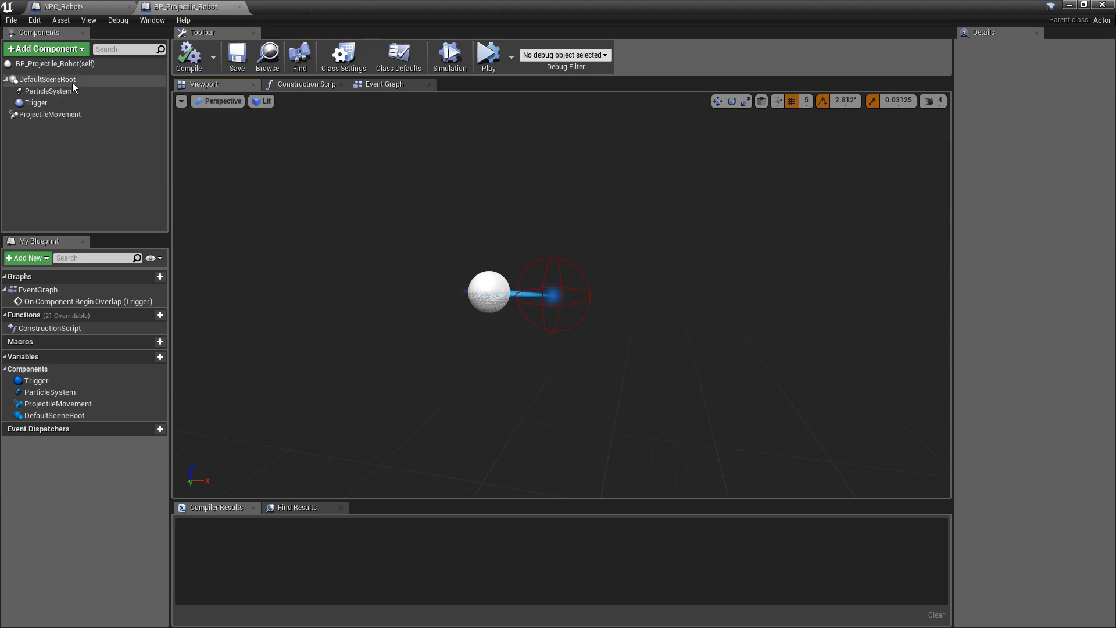
click(59, 115)
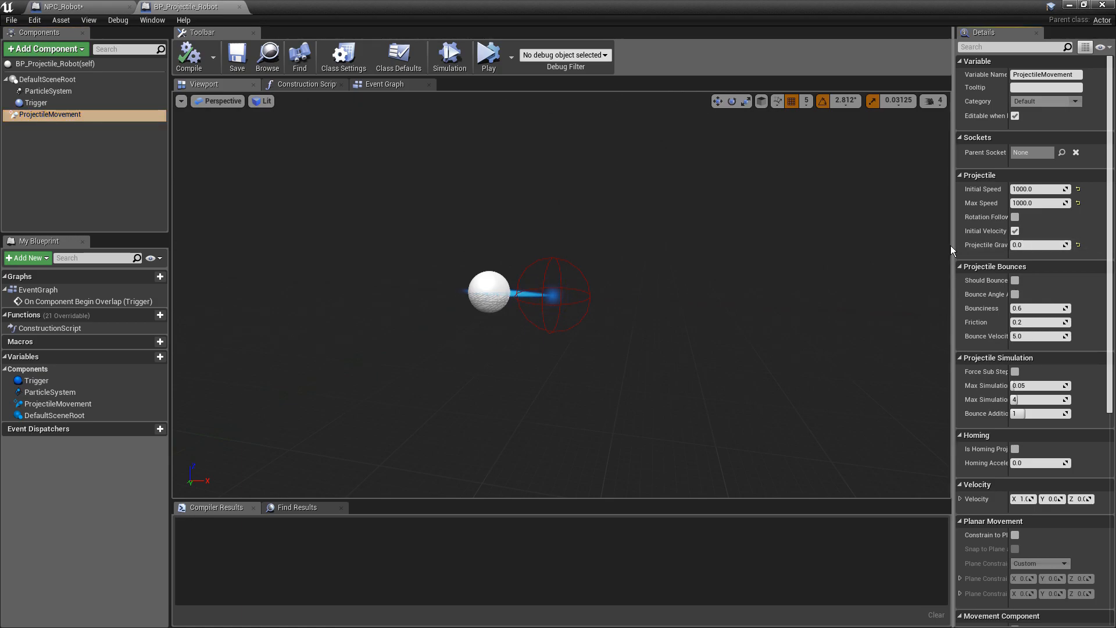
drag(955, 254, 852, 254)
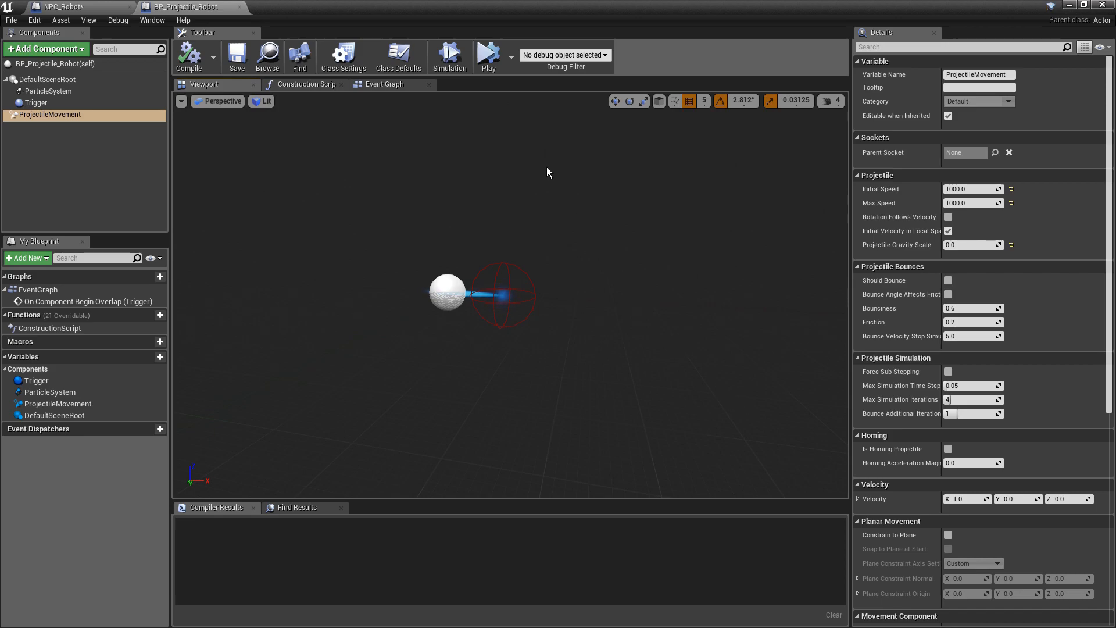
- Run and stop the blueprint simulation several times to preview how the projectile flies with its current movement settings
click(455, 68)
click(452, 69)
click(451, 71)
click(451, 70)
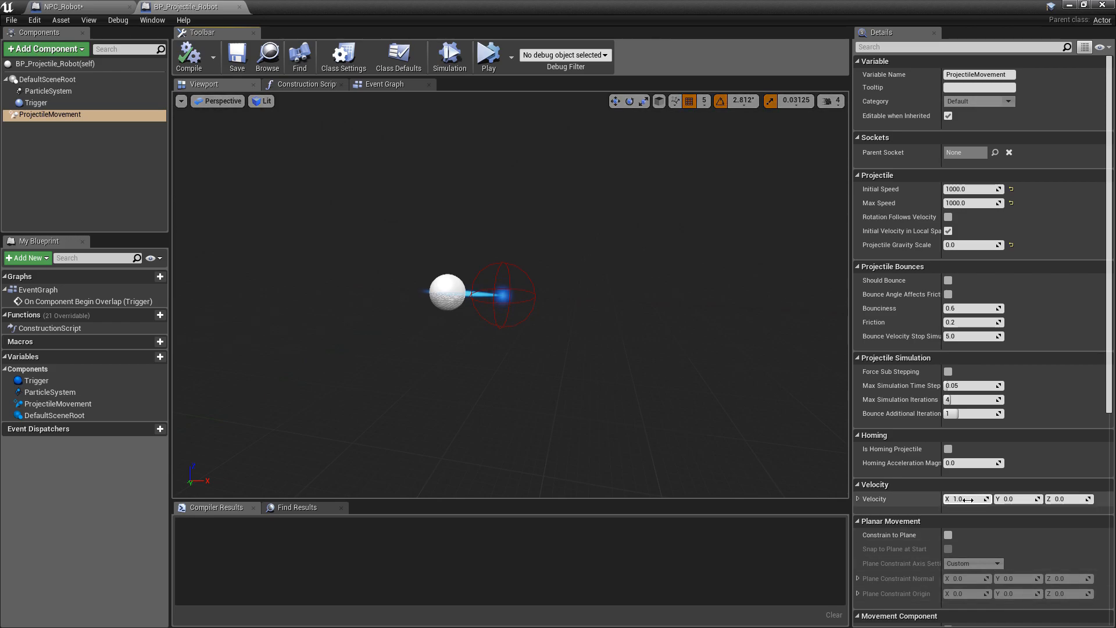
click(455, 69)
click(457, 70)
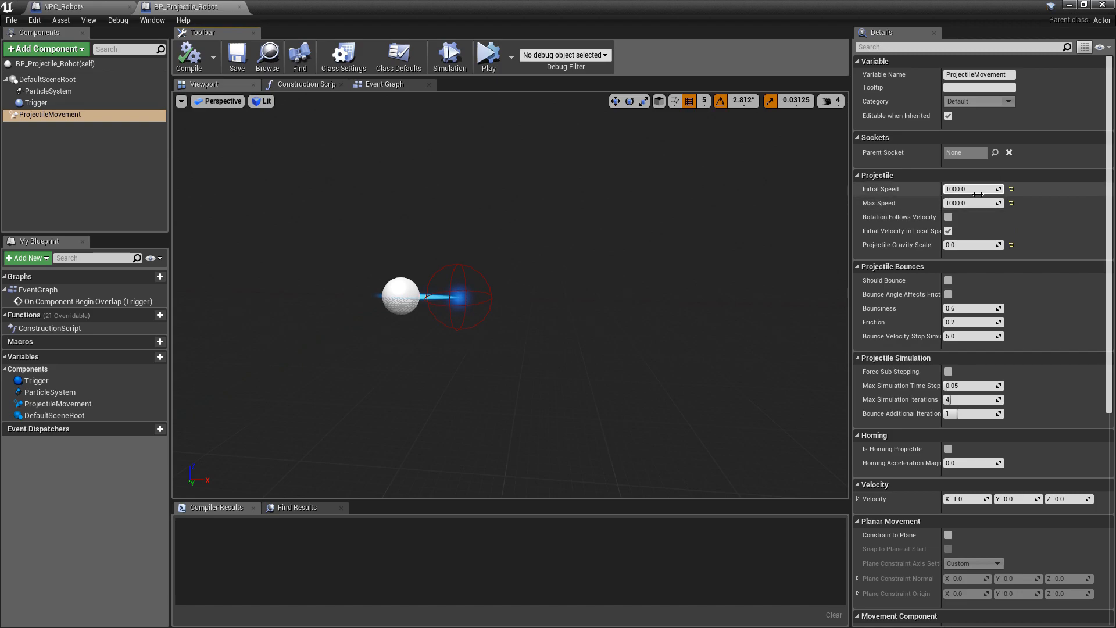
click(457, 55)
click(453, 58)
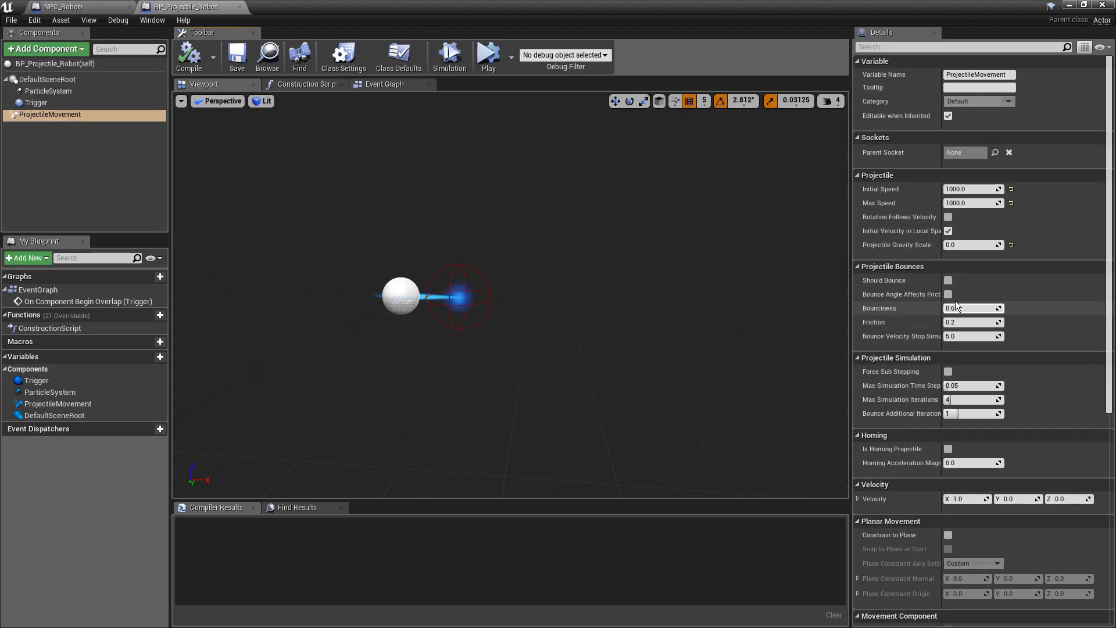
- Reset ProjectileMovement's Projectile Gravity Scale to its default of 1.0 and simulate the projectile with it
click(1012, 245)
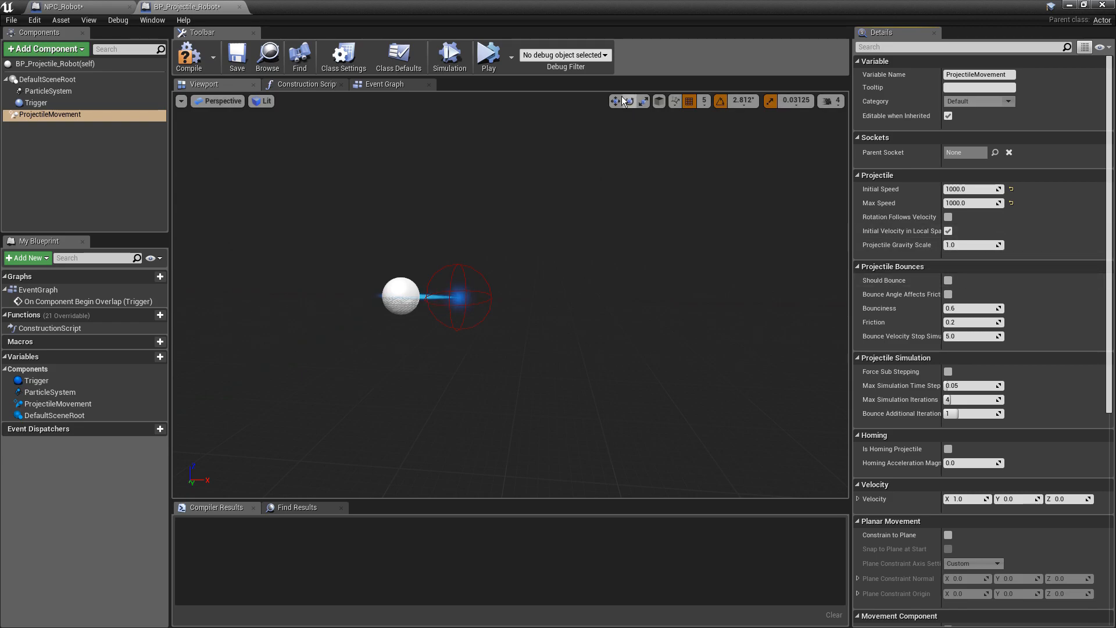
click(464, 67)
click(462, 70)
click(462, 70)
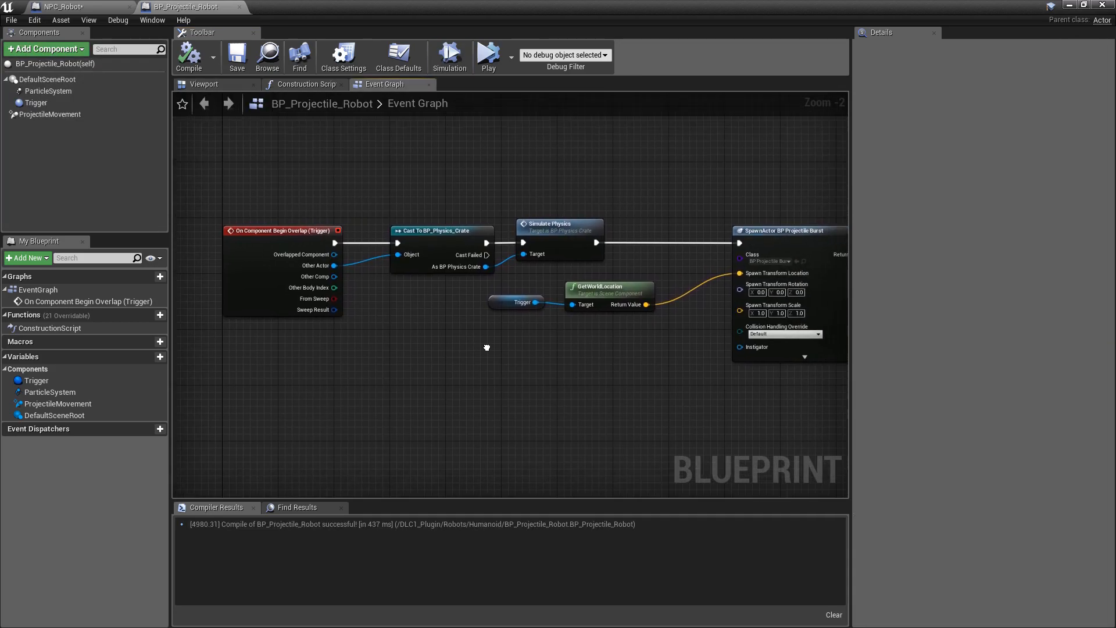
- Examine the On Component Begin Overlap (Trigger) event in the Event Graph and the Trigger's shape, collision responses and component events
right_drag(489, 343, 582, 349)
scroll(472, 338, up, 2)
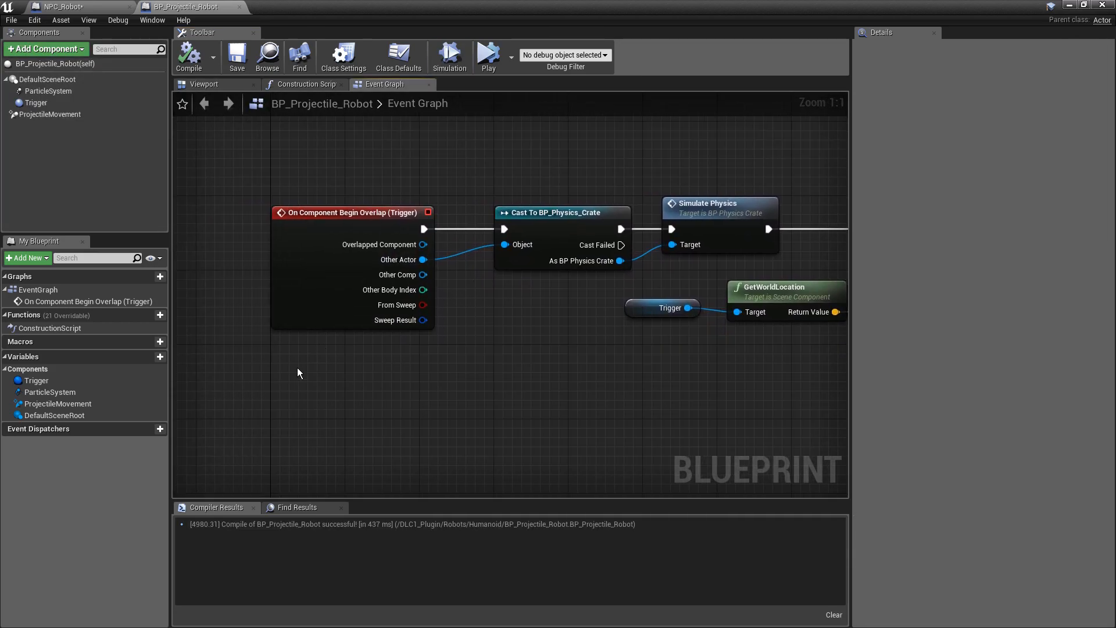
click(74, 103)
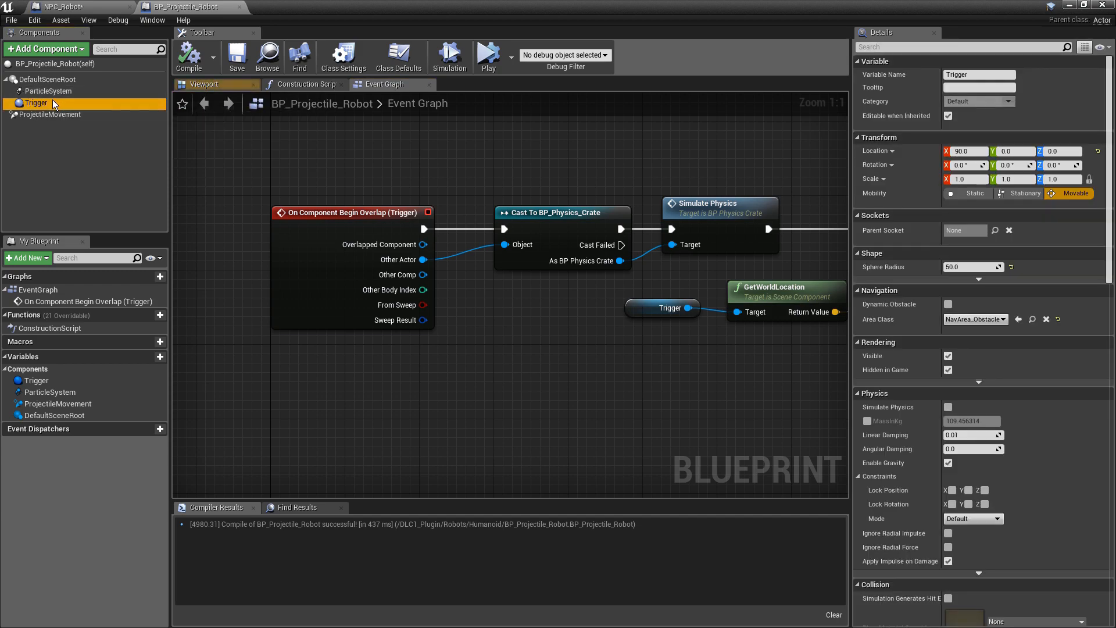
click(204, 84)
click(382, 85)
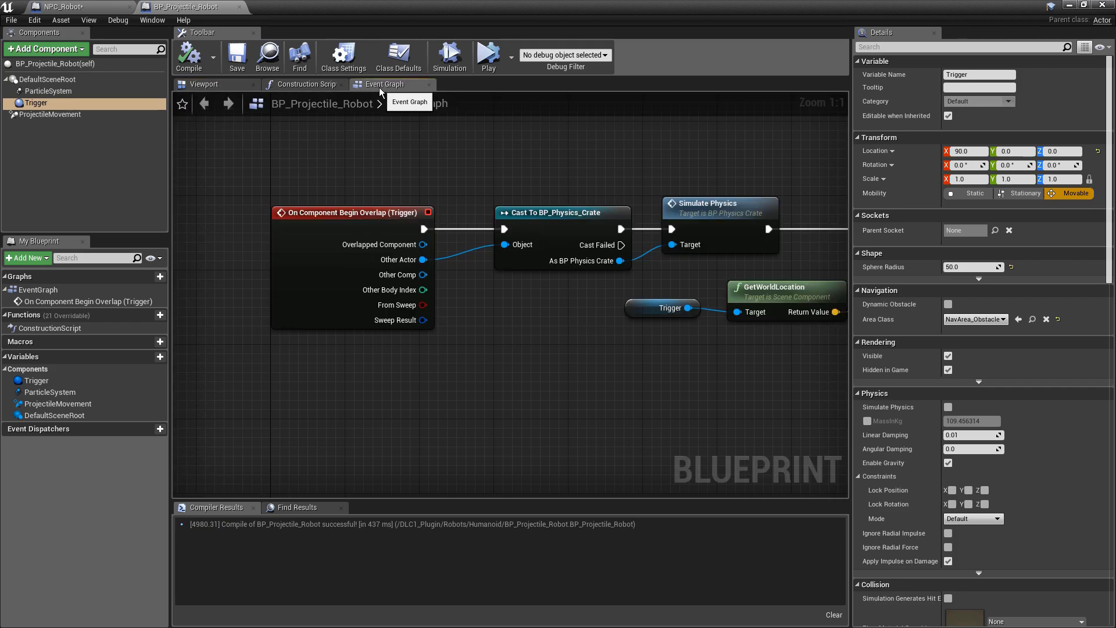
scroll(946, 250, down, 10)
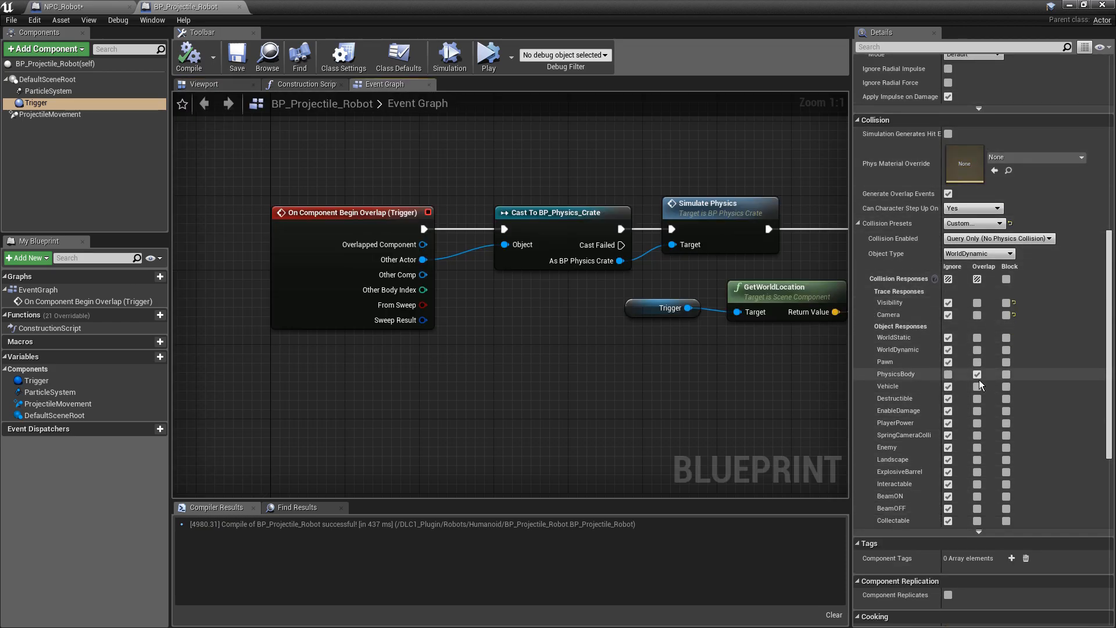
scroll(966, 380, down, 5)
drag(852, 349, 754, 349)
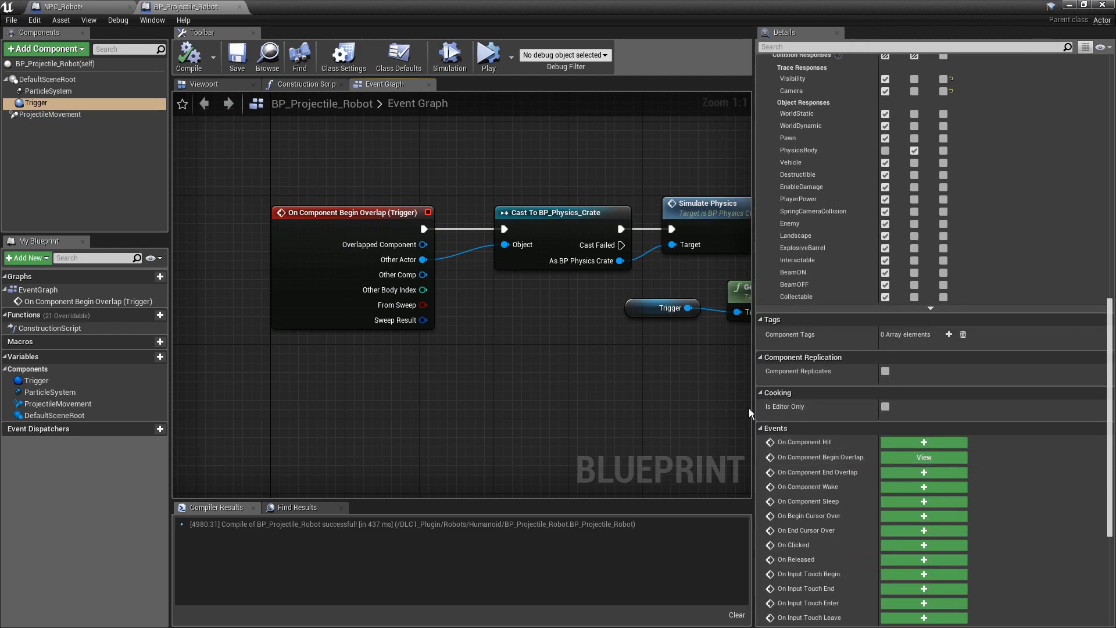
drag(754, 408, 826, 408)
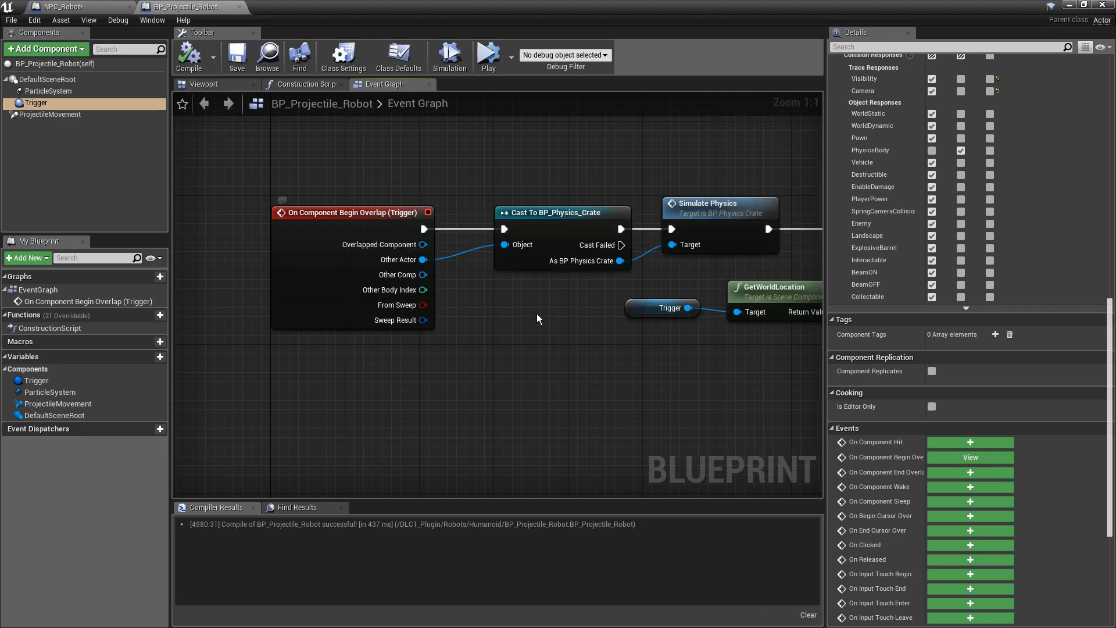
- Follow the overlap event through Cast To BP_Physics_Crate to the Simulate Physics call on the crate
right_drag(536, 319, 462, 299)
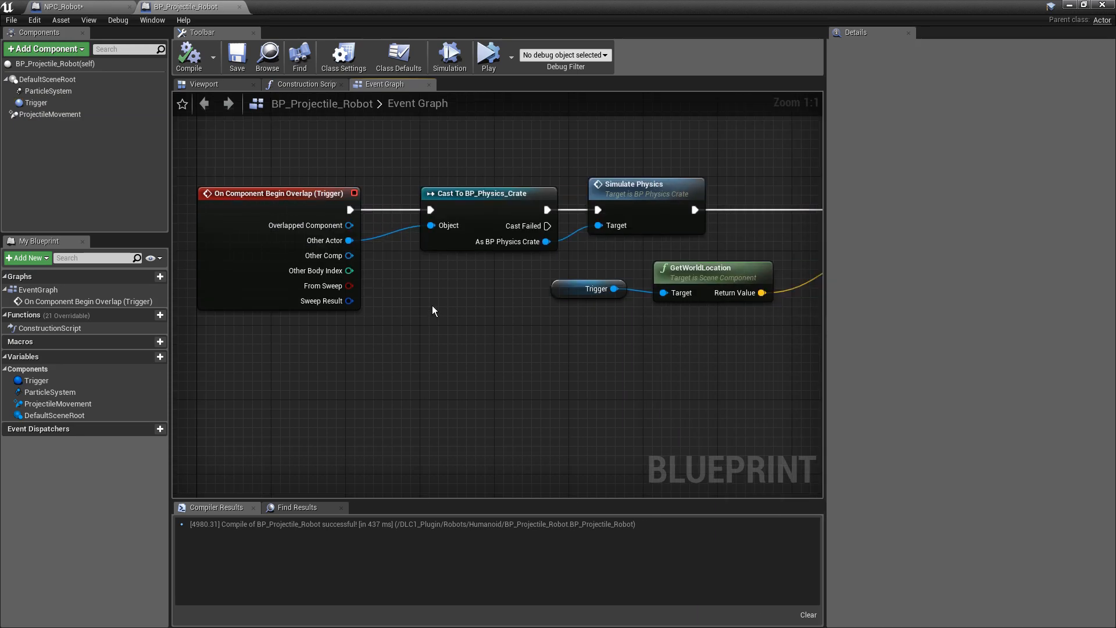
drag(424, 295, 480, 164)
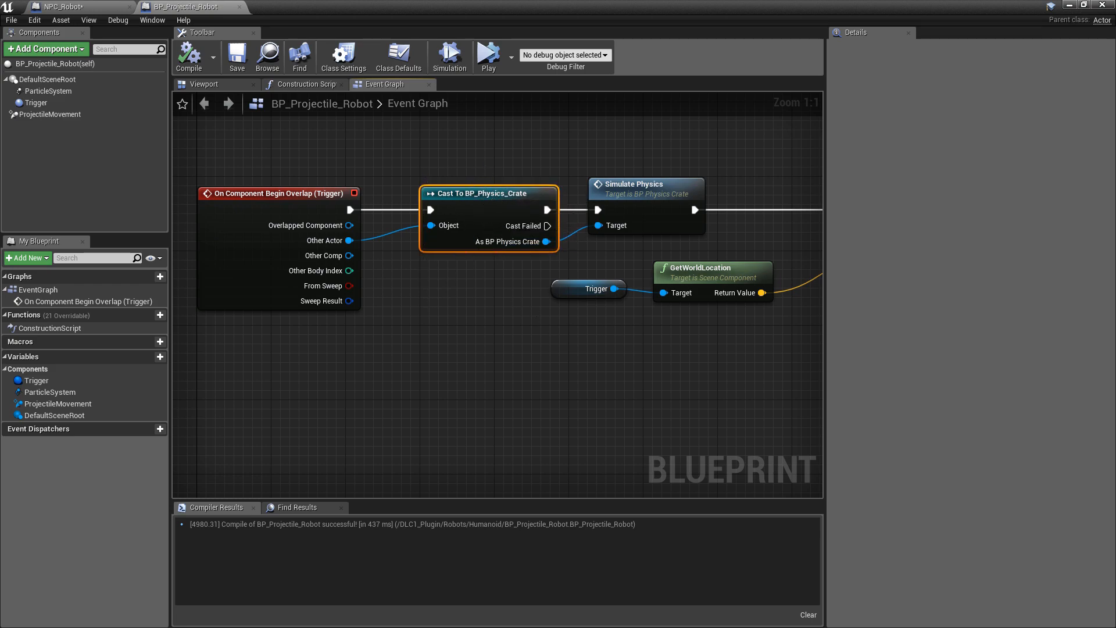
right_drag(618, 321, 444, 330)
right_drag(316, 285, 486, 267)
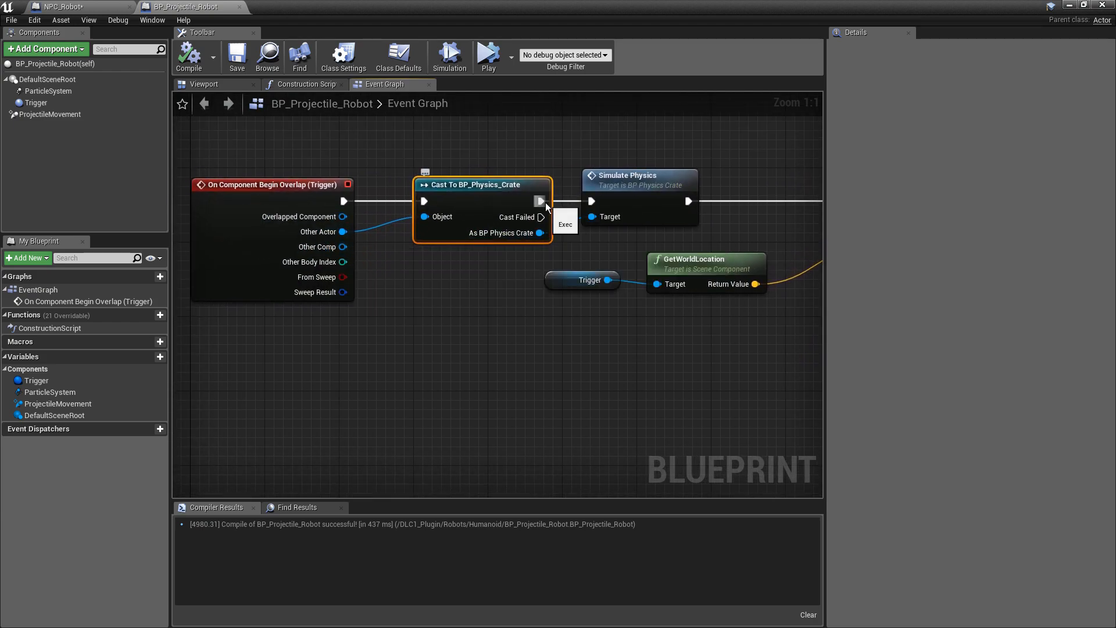
right_drag(639, 248, 476, 267)
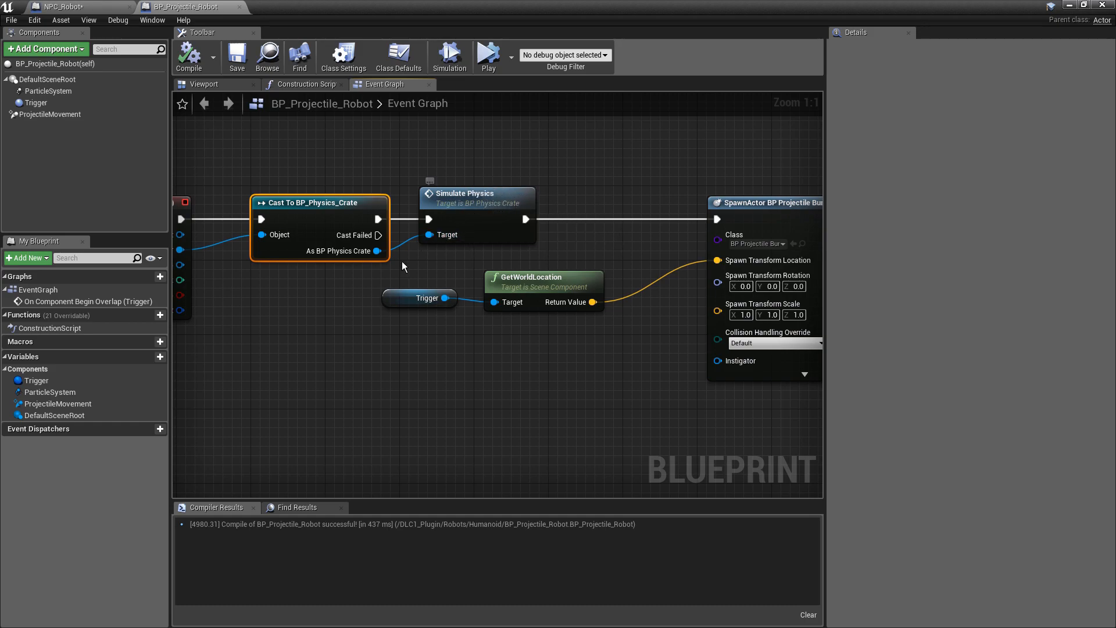
click(385, 275)
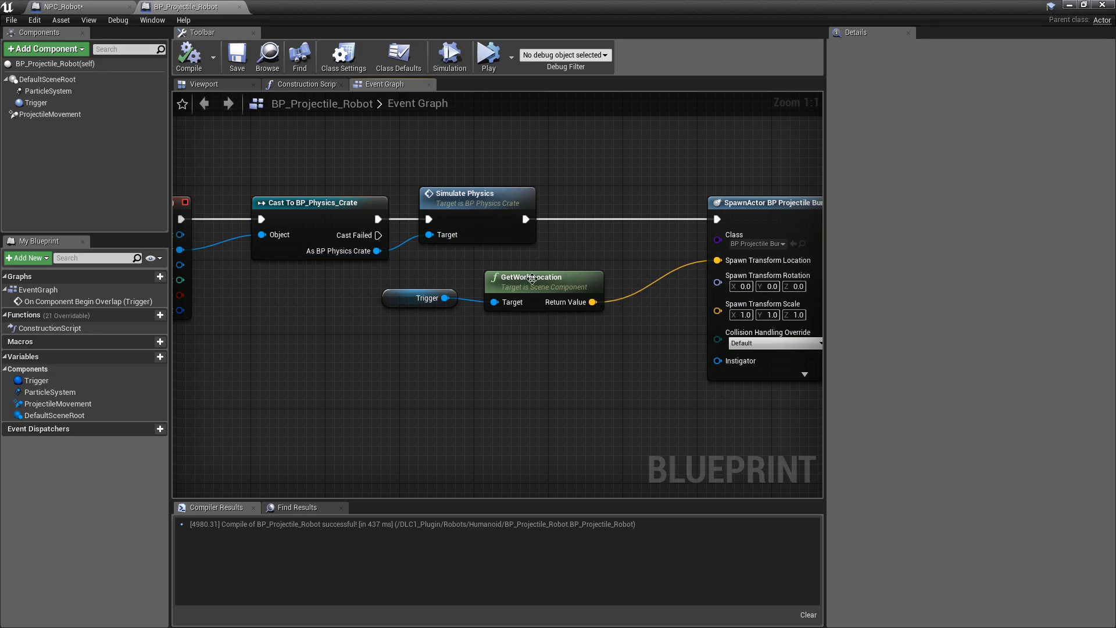
- Examine the SpawnActor BP Projectile Burst node and how the Trigger's world location feeds its Spawn Transform Location
right_drag(626, 377, 428, 354)
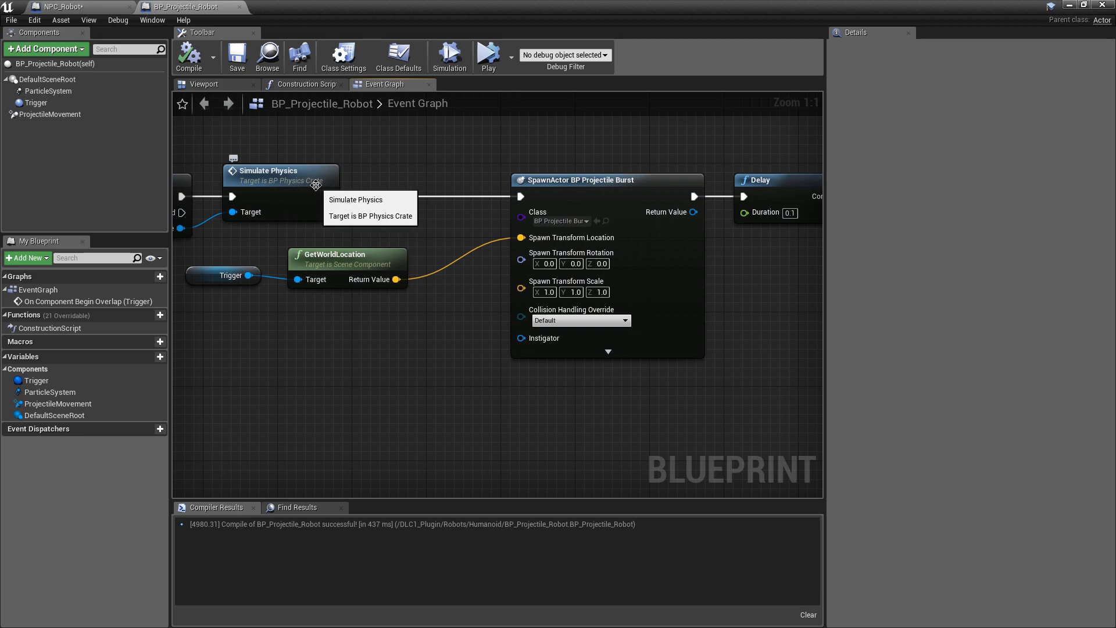
drag(480, 417, 644, 133)
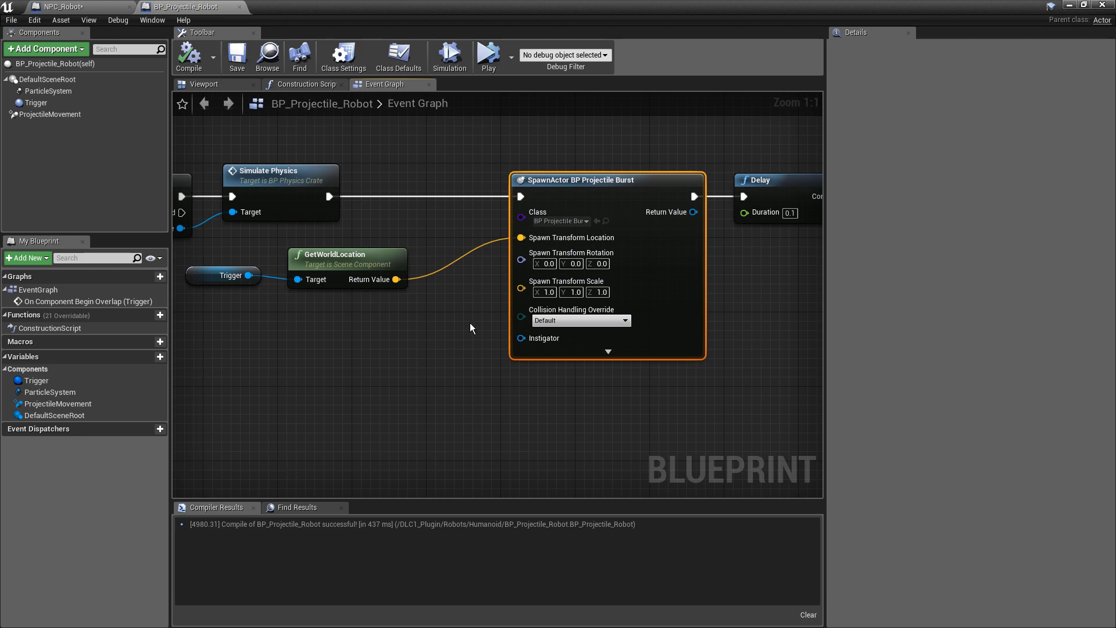
right_drag(396, 313, 455, 307)
drag(251, 314, 313, 272)
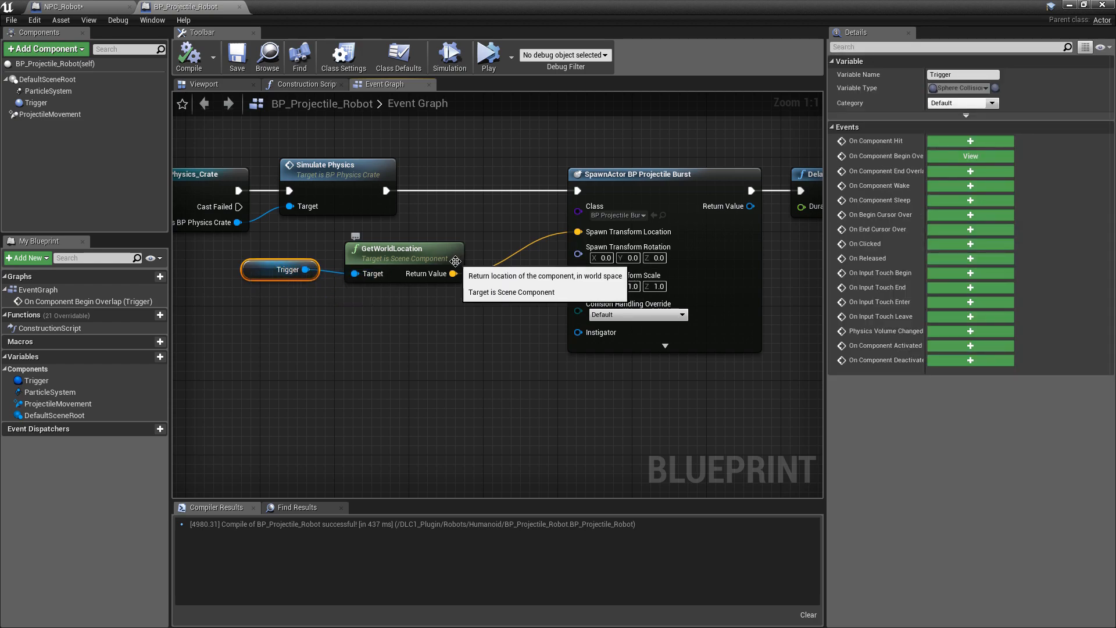
- Follow the flow from the burst spawn through the Delay node to DestroyActor
right_drag(676, 370, 481, 384)
drag(366, 400, 545, 131)
right_drag(615, 293, 457, 301)
drag(457, 301, 538, 176)
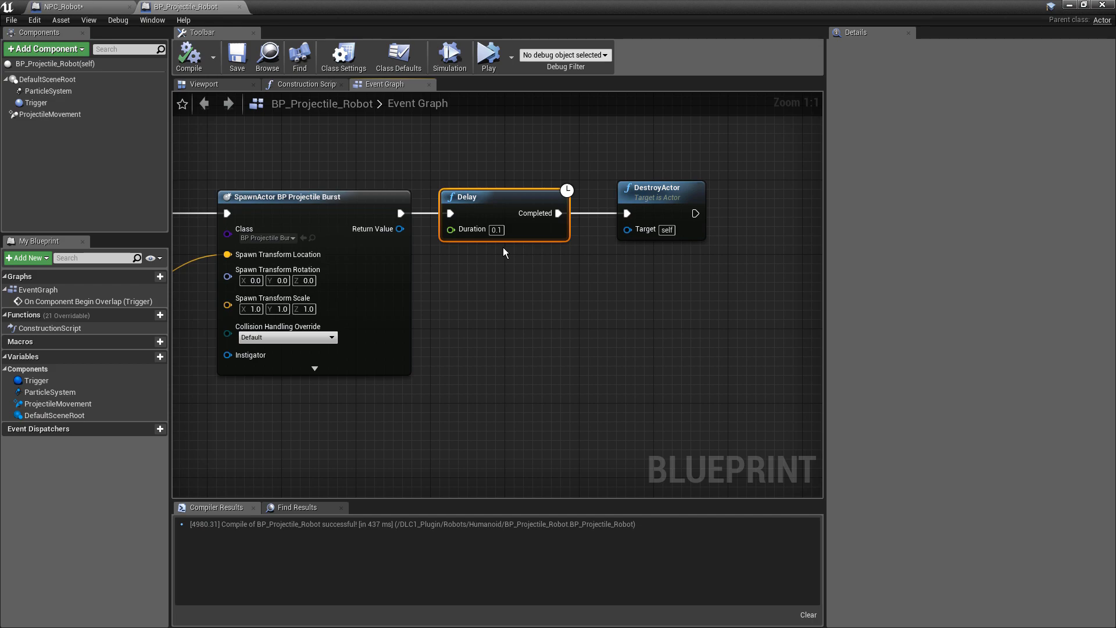
drag(464, 277, 714, 161)
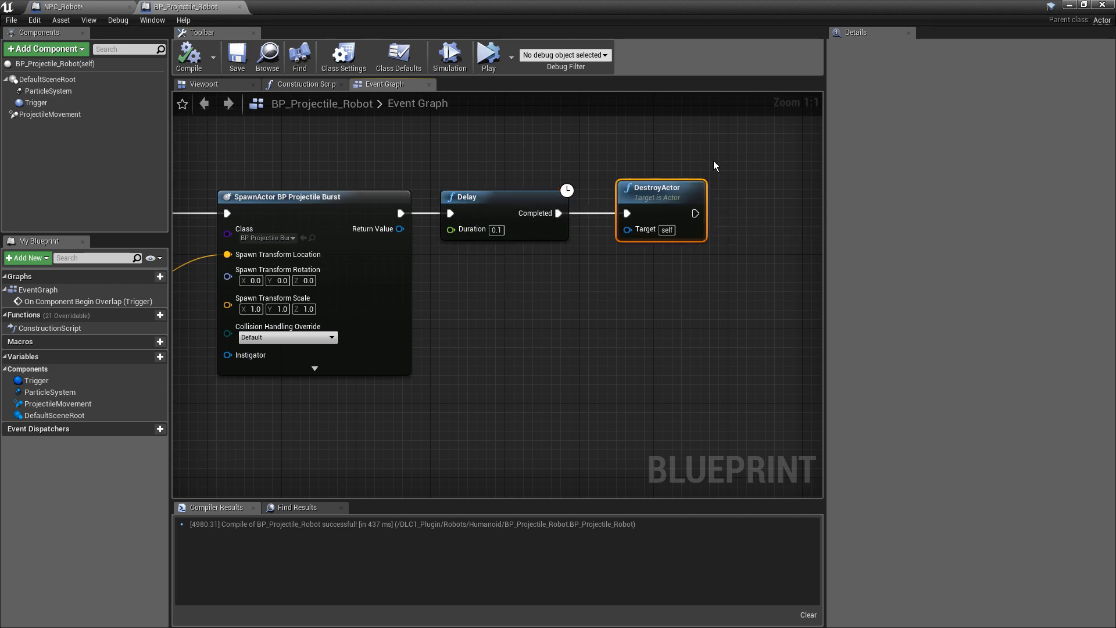
click(447, 247)
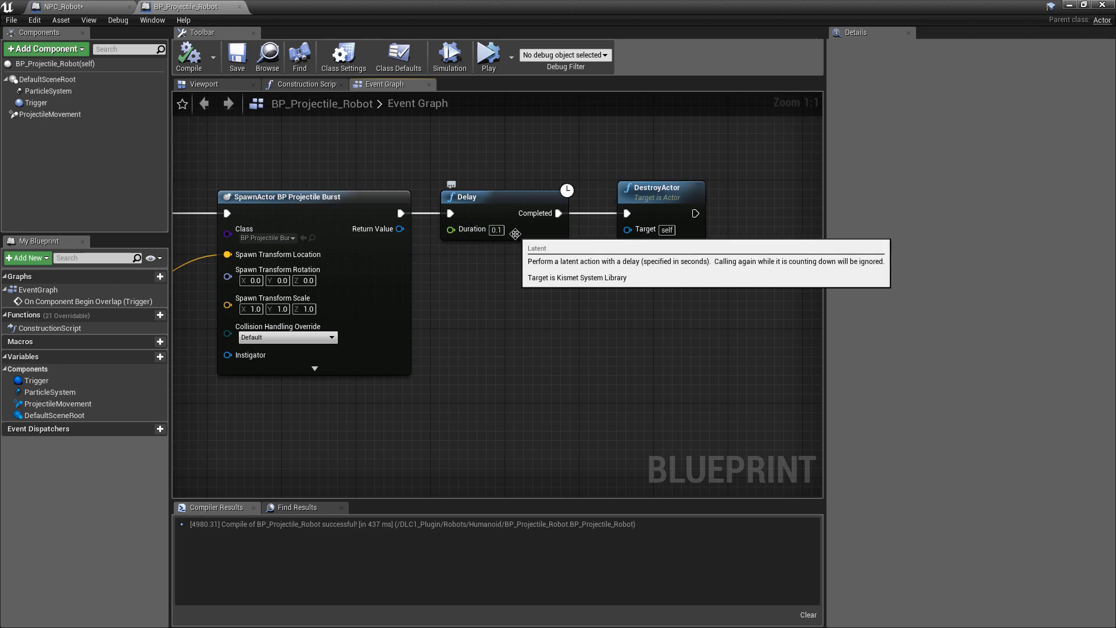
click(650, 231)
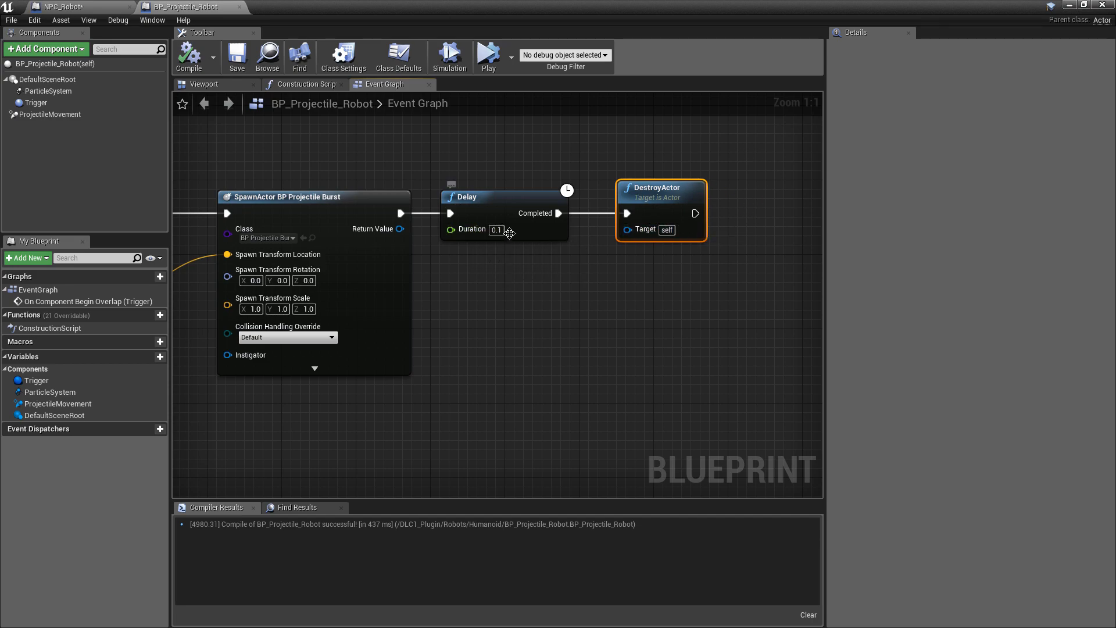
click(529, 260)
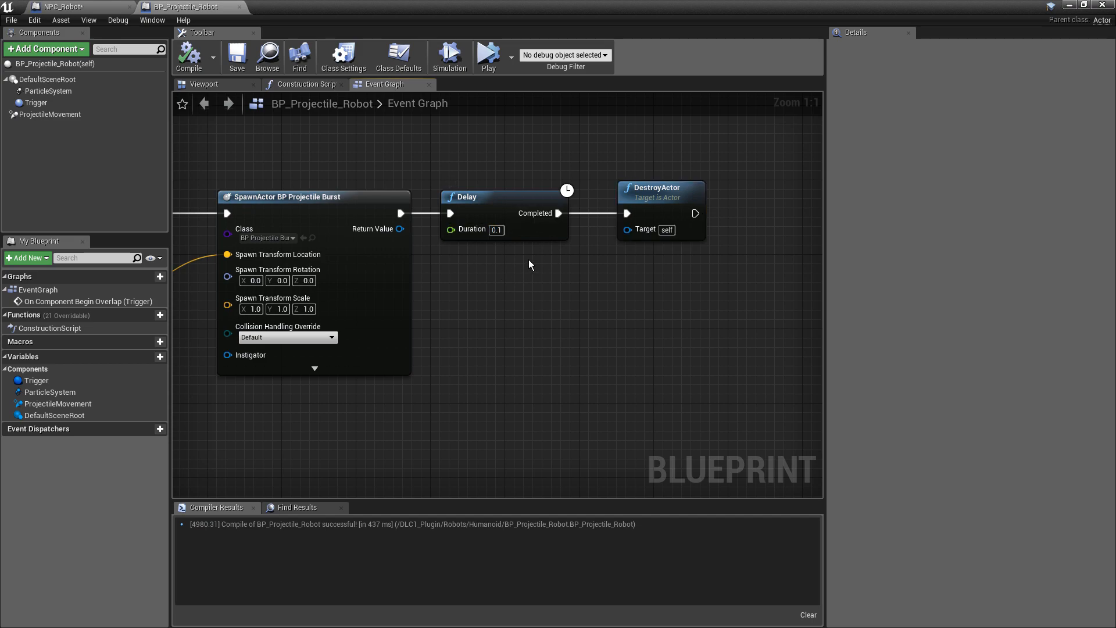
- Return to the Simulate Physics node and open its definition in the physics crate blueprint
scroll(527, 294, down, 1)
right_drag(326, 164, 431, 173)
right_drag(280, 223, 609, 219)
double_click(393, 244)
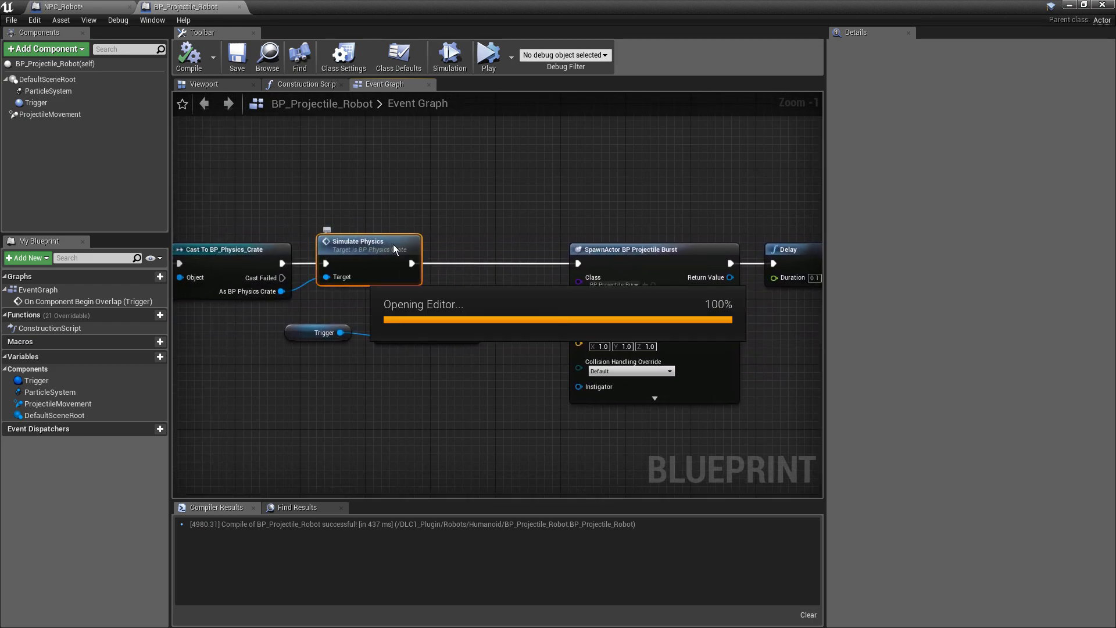
- Examine the Simulate_Physics custom event and the array feeding its ForEachLoop in BP_Physics_Crate
right_drag(375, 246, 535, 293)
right_drag(644, 260, 523, 178)
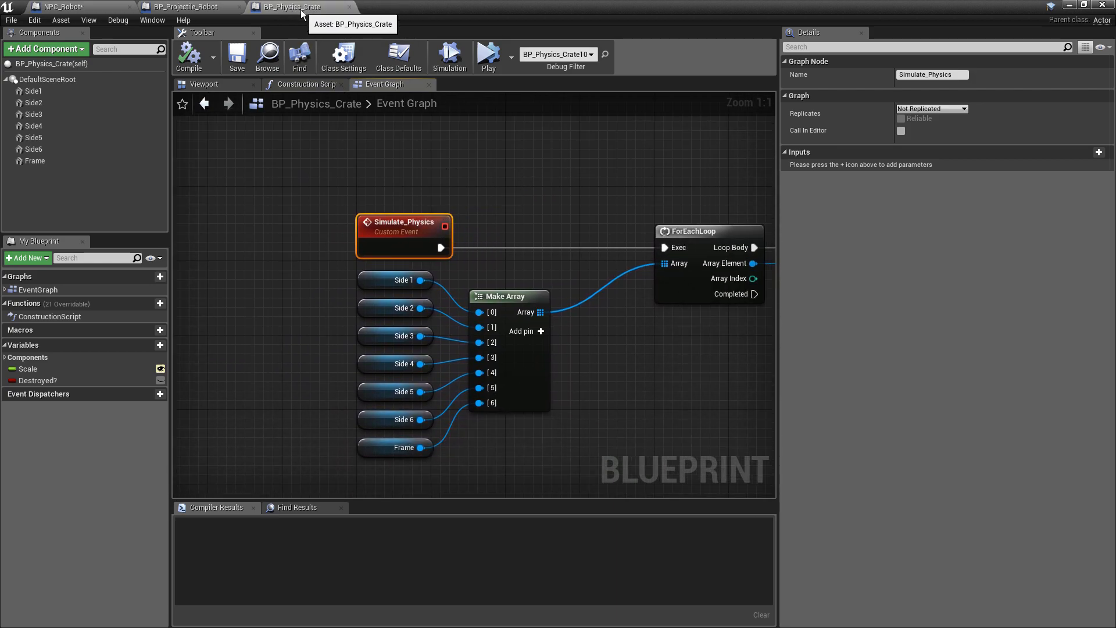
right_drag(566, 287, 455, 279)
- Inspect the crate's side panels and Frame component in the BP_Physics_Crate 3D preview
click(204, 84)
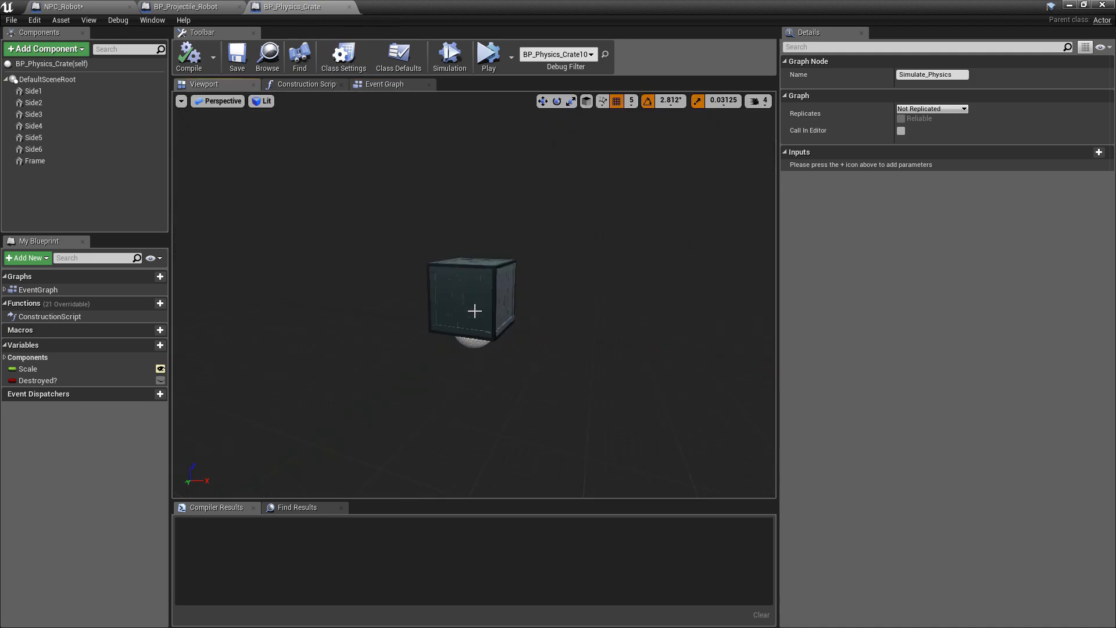
click(464, 295)
alt+drag(598, 247, 407, 308)
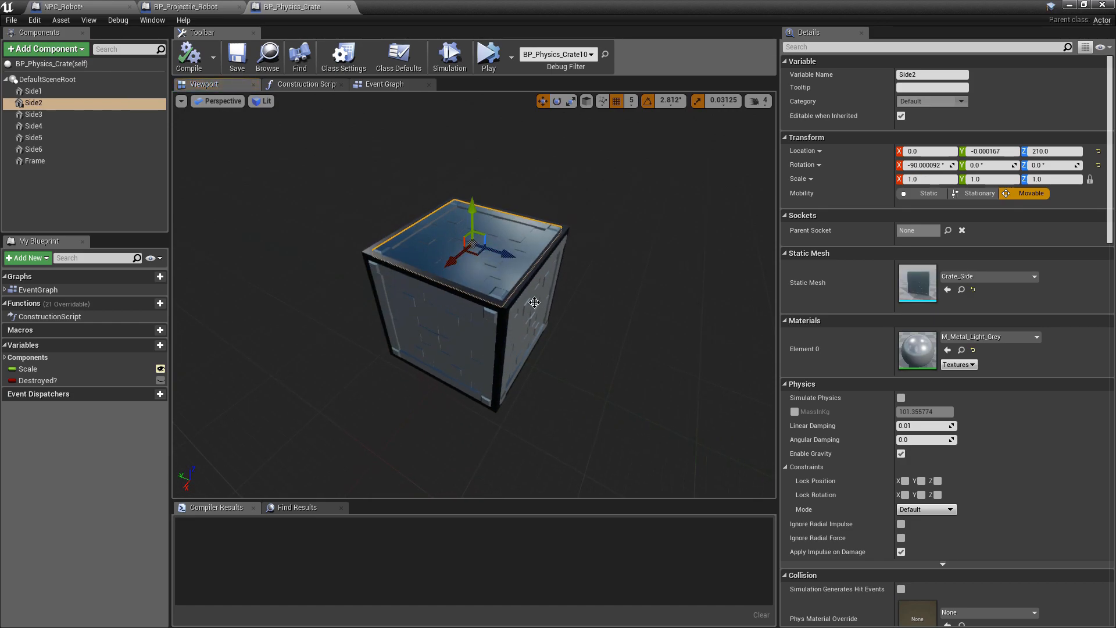
click(507, 308)
click(505, 307)
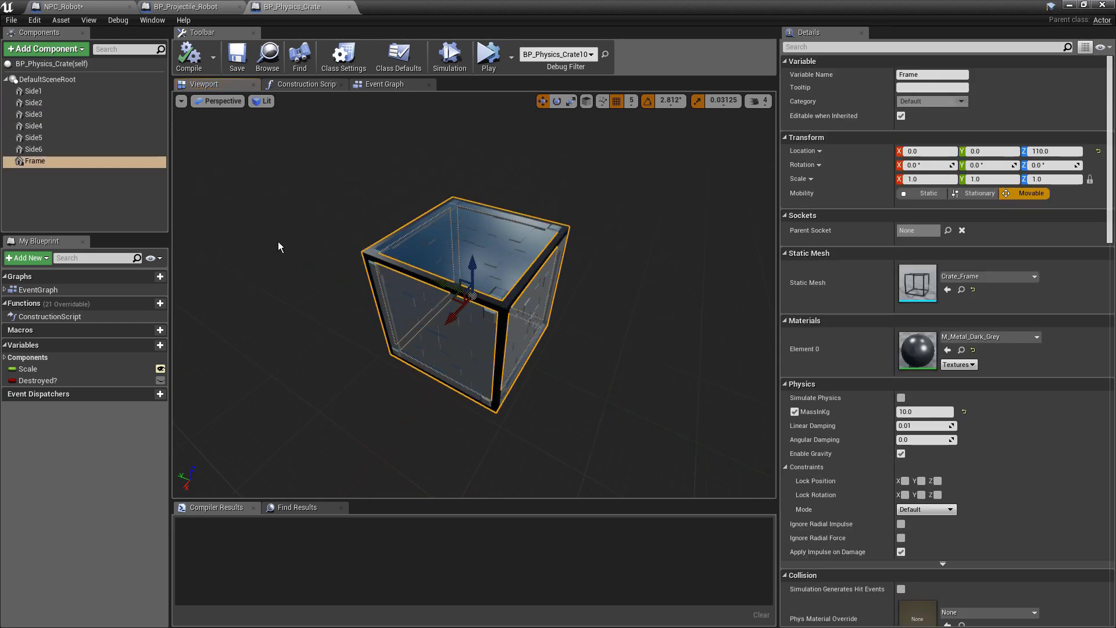
mouse_move(365, 315)
alt+mouse_down()
mouse_move(436, 282)
mouse_move(465, 250)
mouse_move(454, 291)
mouse_move(477, 285)
mouse_move(500, 250)
mouse_move(488, 267)
mouse_move(366, 316)
alt+mouse_up()
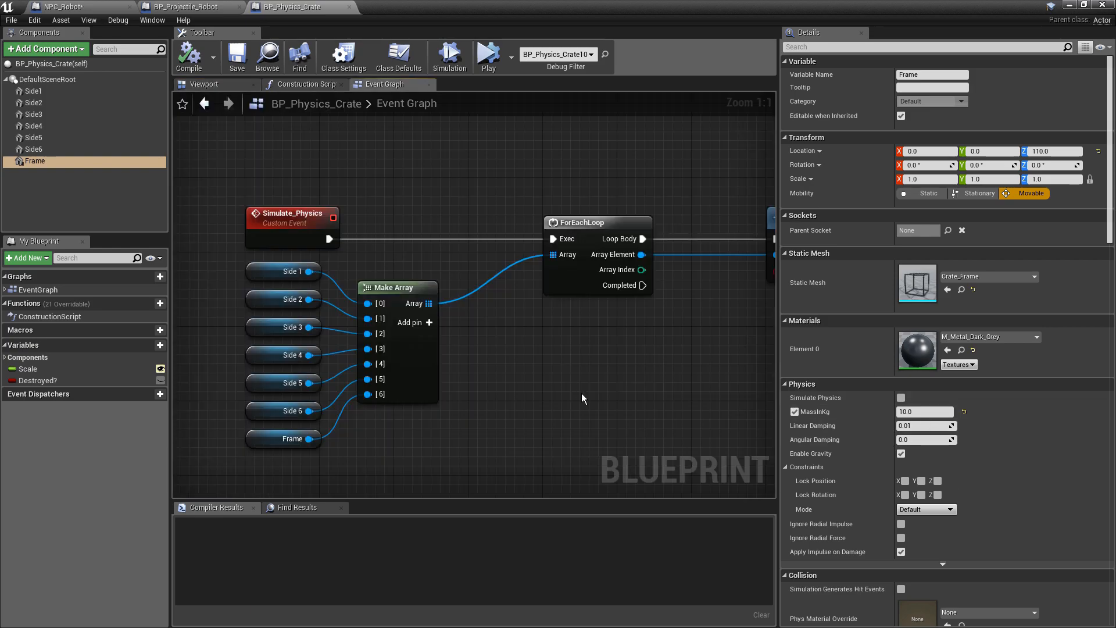
- Examine how the Side 1 to Side 6 and Frame references feed the Make Array node in the crate's event graph
right_drag(578, 380, 563, 363)
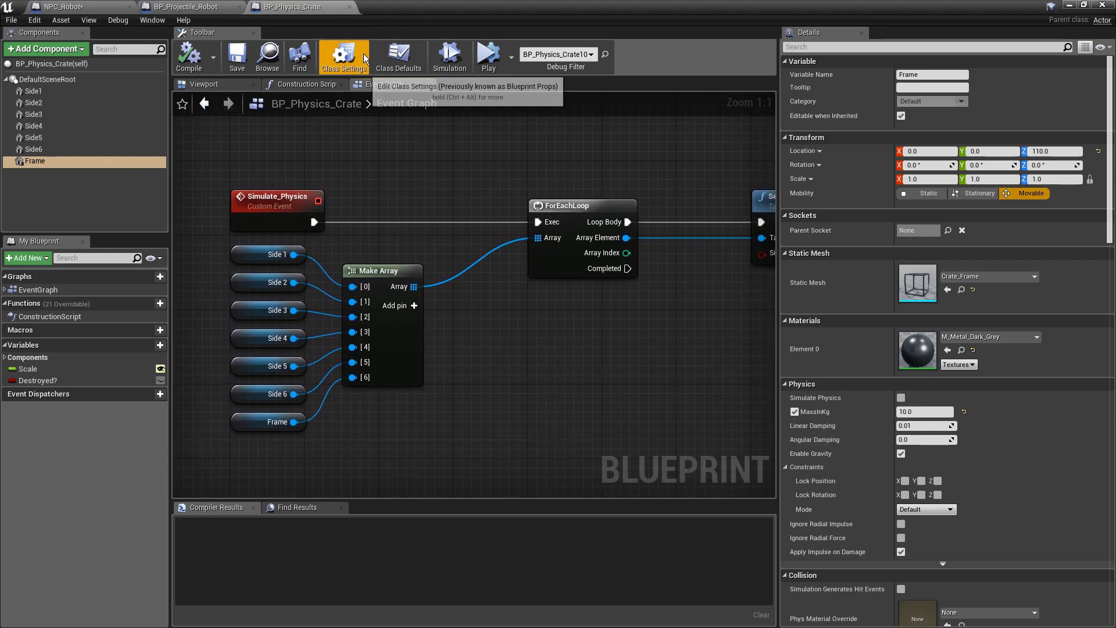
drag(246, 445, 440, 245)
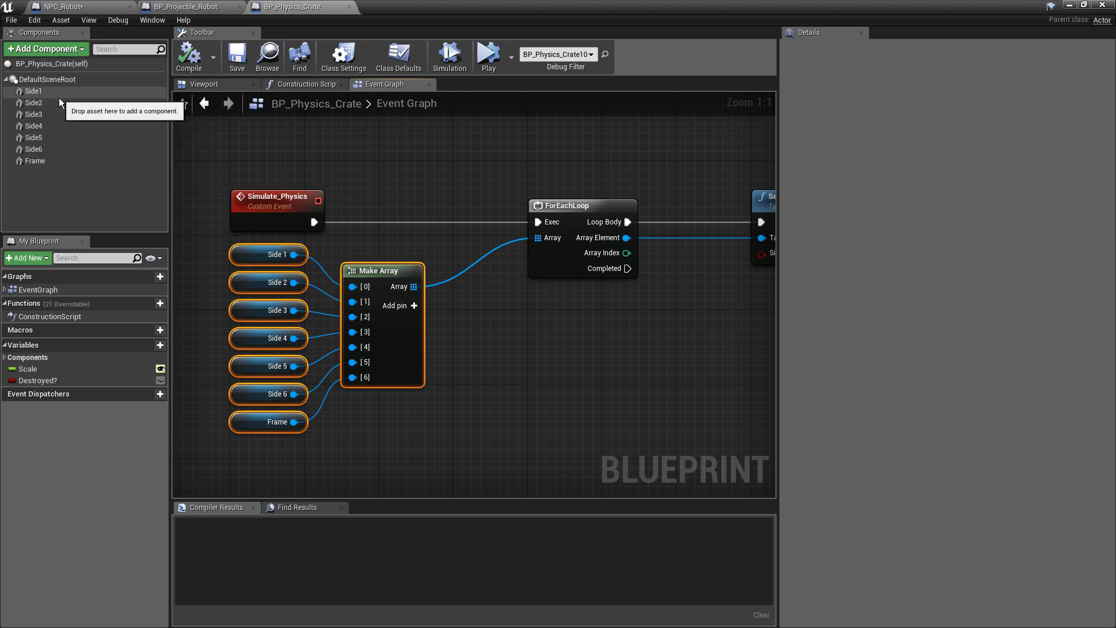
drag(370, 423, 459, 249)
- Follow the array through the ForEachLoop to the Set Simulate Physics node
right_drag(535, 317, 455, 313)
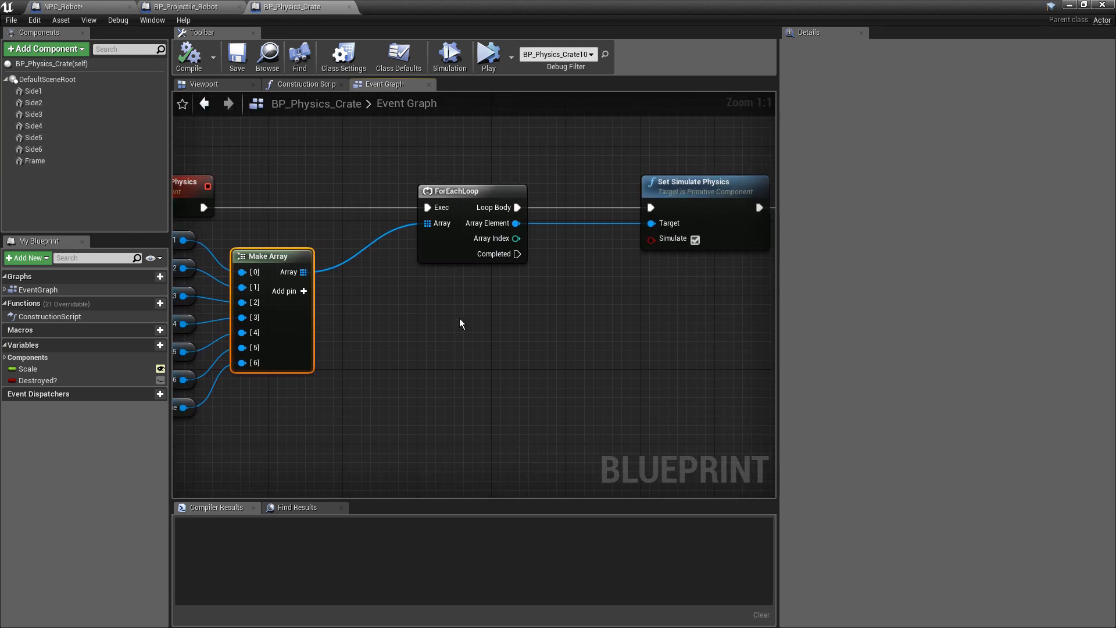
click(453, 189)
right_drag(629, 189, 384, 199)
click(497, 194)
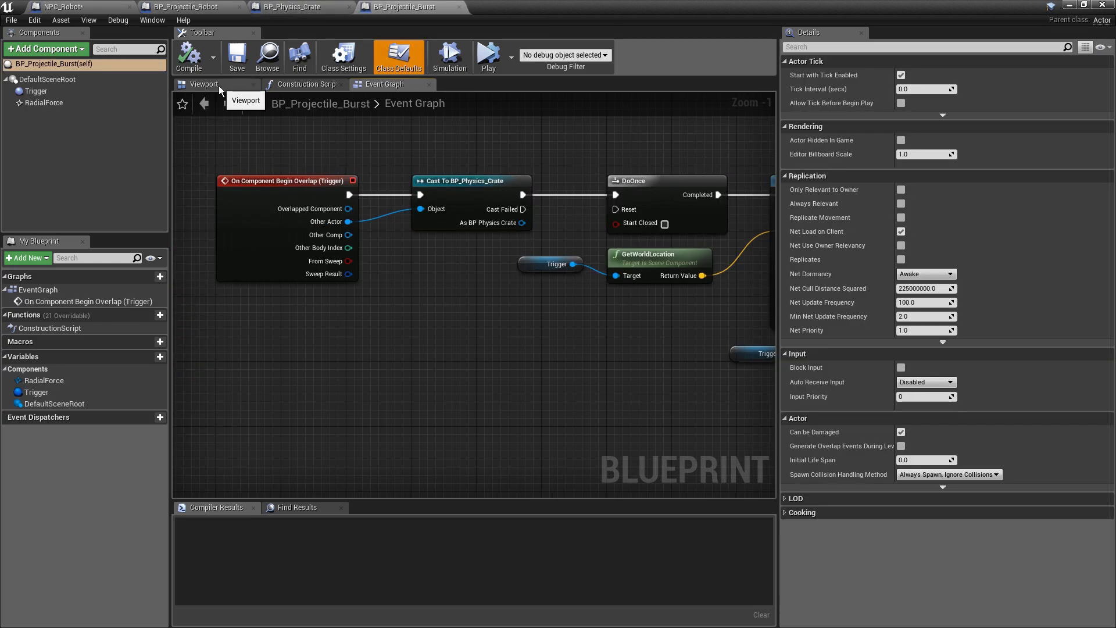
- Inspect the Trigger sphere and the RadialForce radius settings in BP_Projectile_Burst, and compile the blueprint
click(222, 86)
click(84, 88)
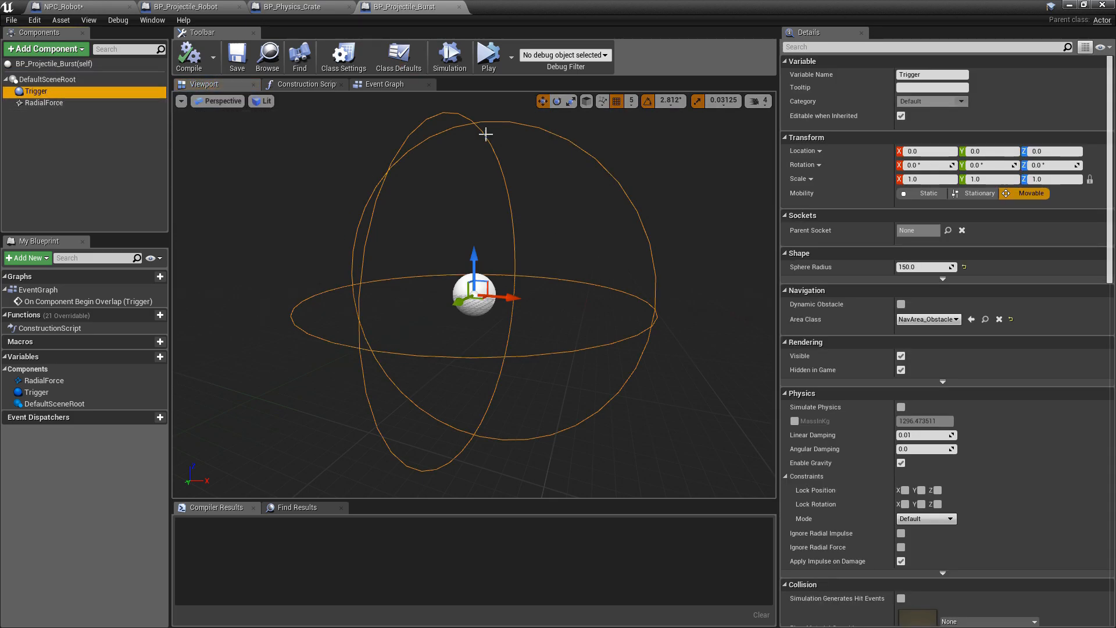
click(42, 104)
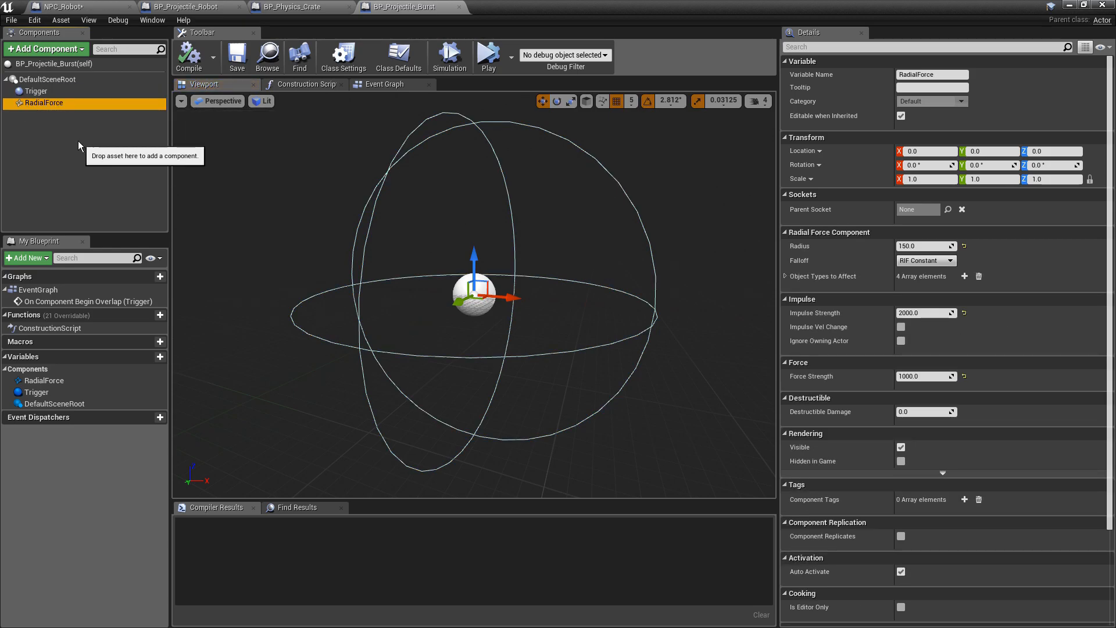
click(925, 246)
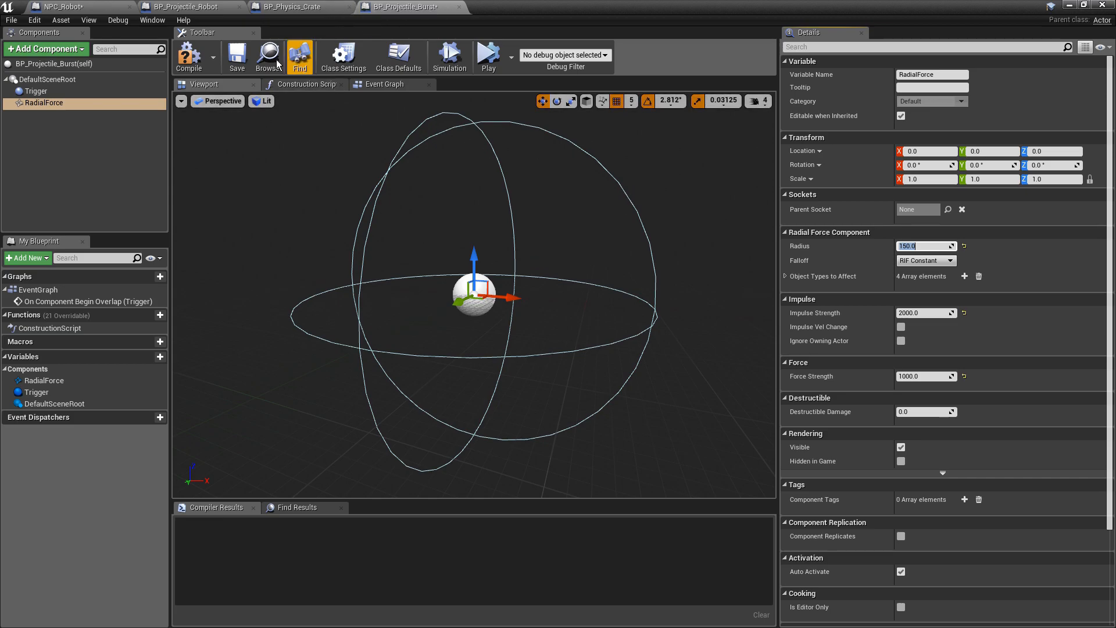
click(188, 55)
- Examine the Trigger's begin-overlap event and its Cast To BP_Physics_Crate node in the burst blueprint's event graph
click(384, 83)
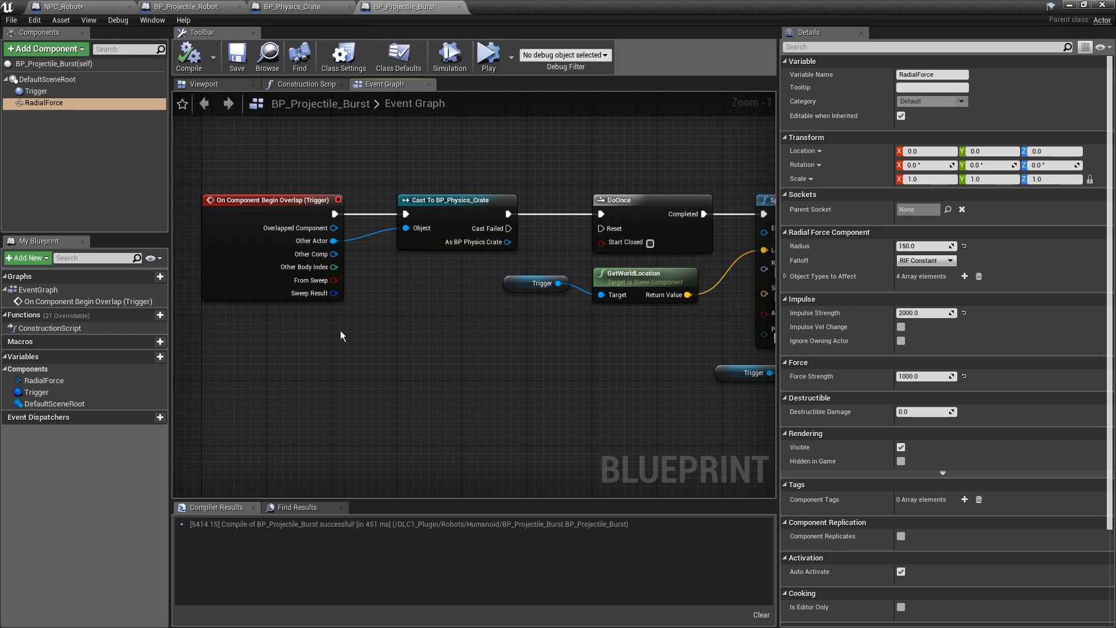
drag(247, 371, 350, 173)
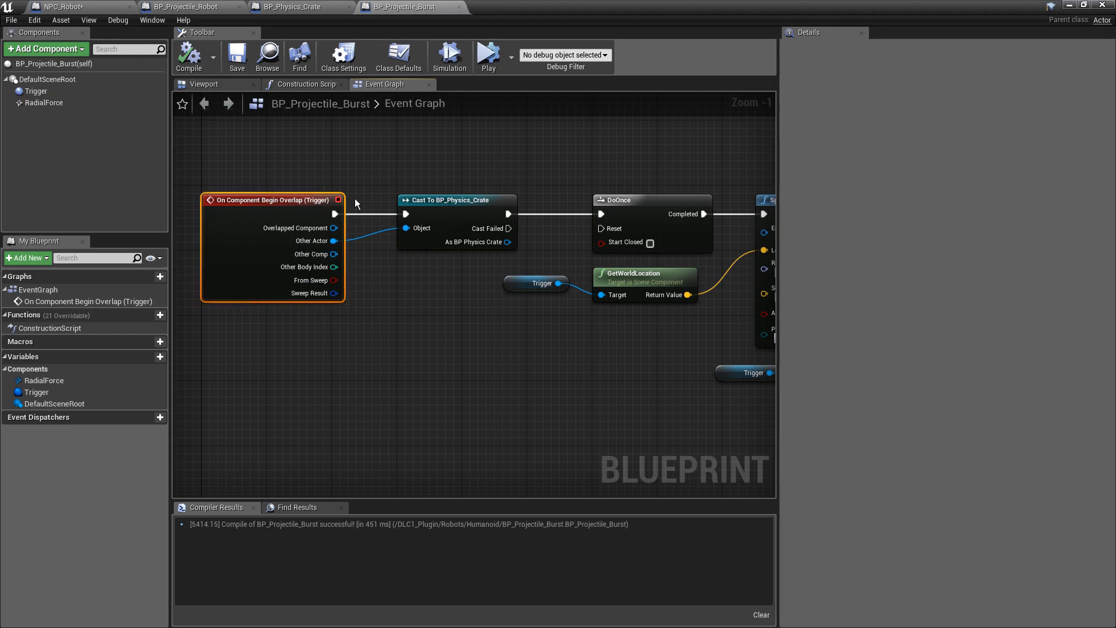
click(442, 218)
right_drag(538, 157, 489, 202)
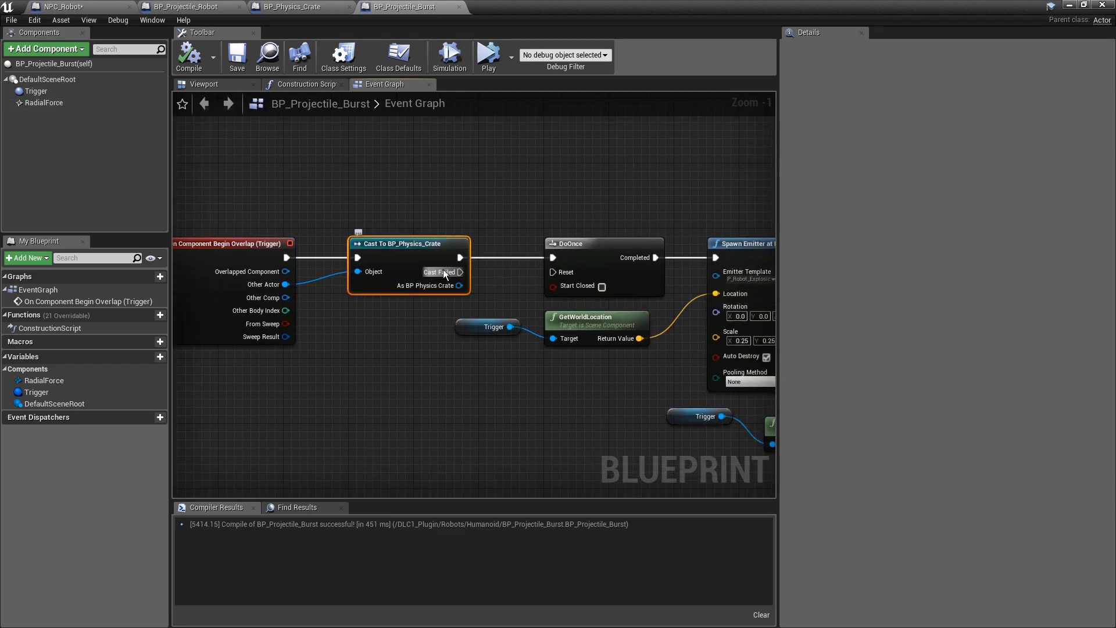
right_drag(394, 318, 301, 312)
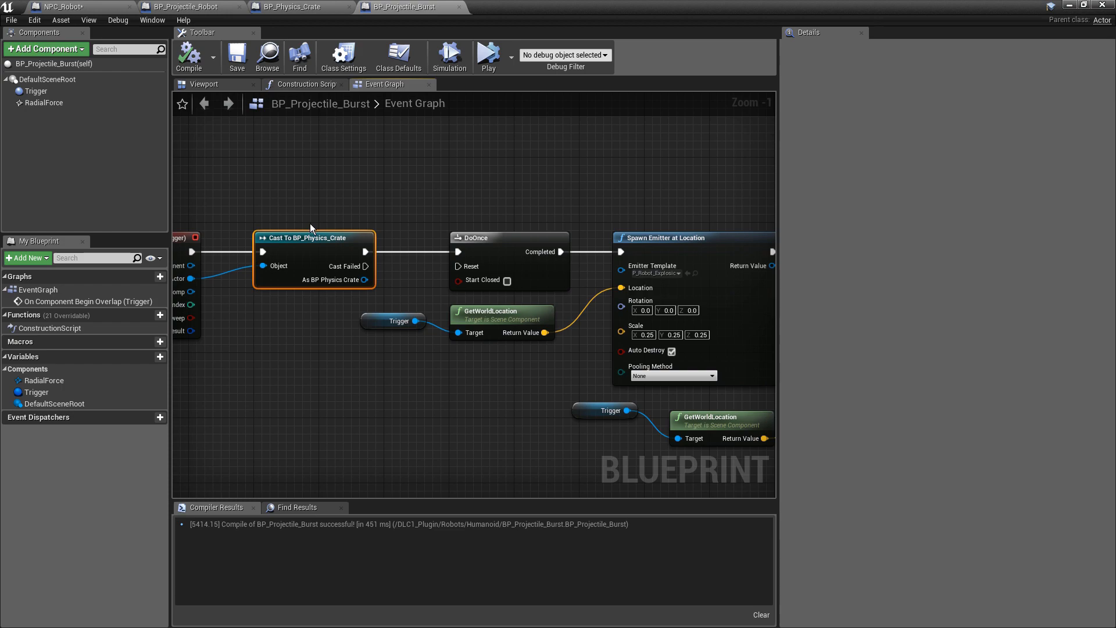
- Examine the Spawn Emitter at Location node and the Trigger world location that feeds it
right_drag(525, 165, 324, 121)
drag(460, 244, 351, 326)
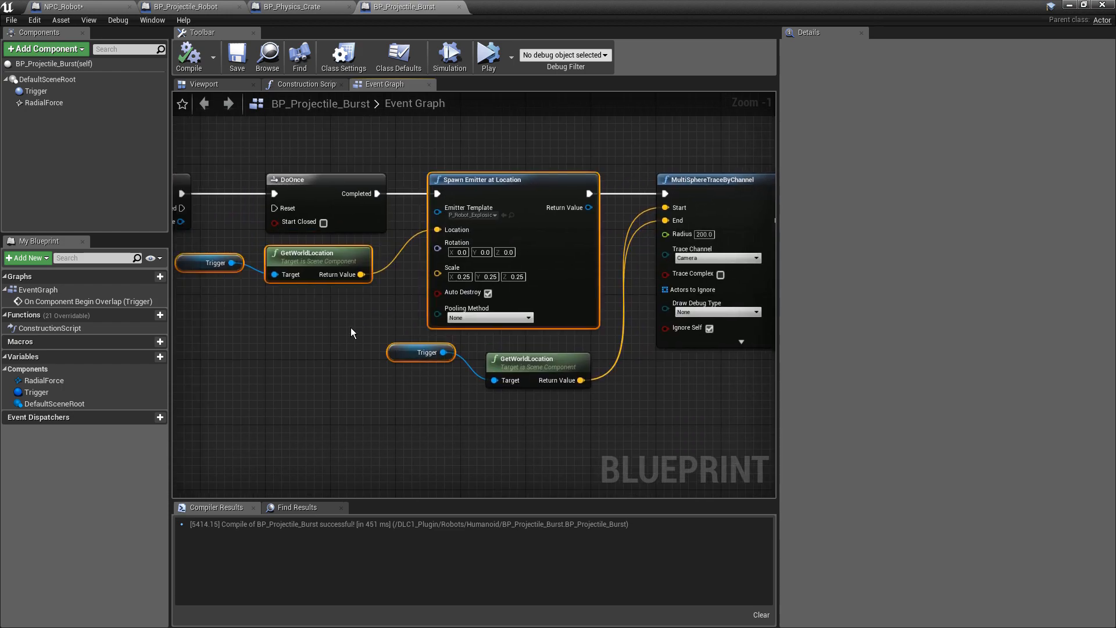
drag(229, 308, 360, 262)
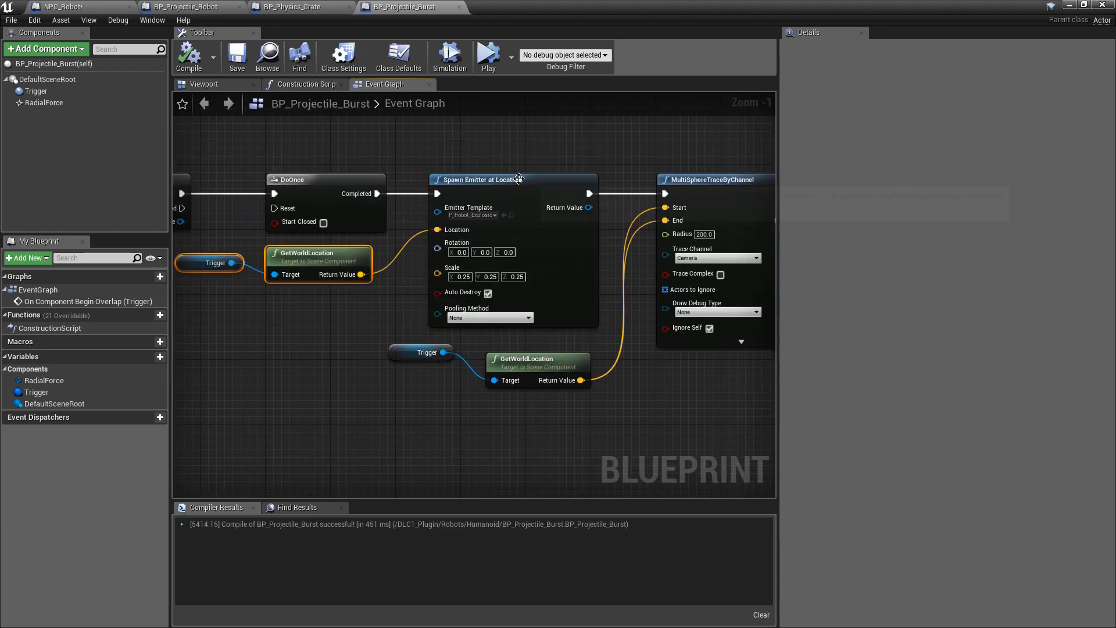
- Look over the nodes leading into the sphere trace, and check the DoOnce node that precedes the emitter spawn
right_drag(517, 463, 433, 445)
drag(357, 403, 665, 178)
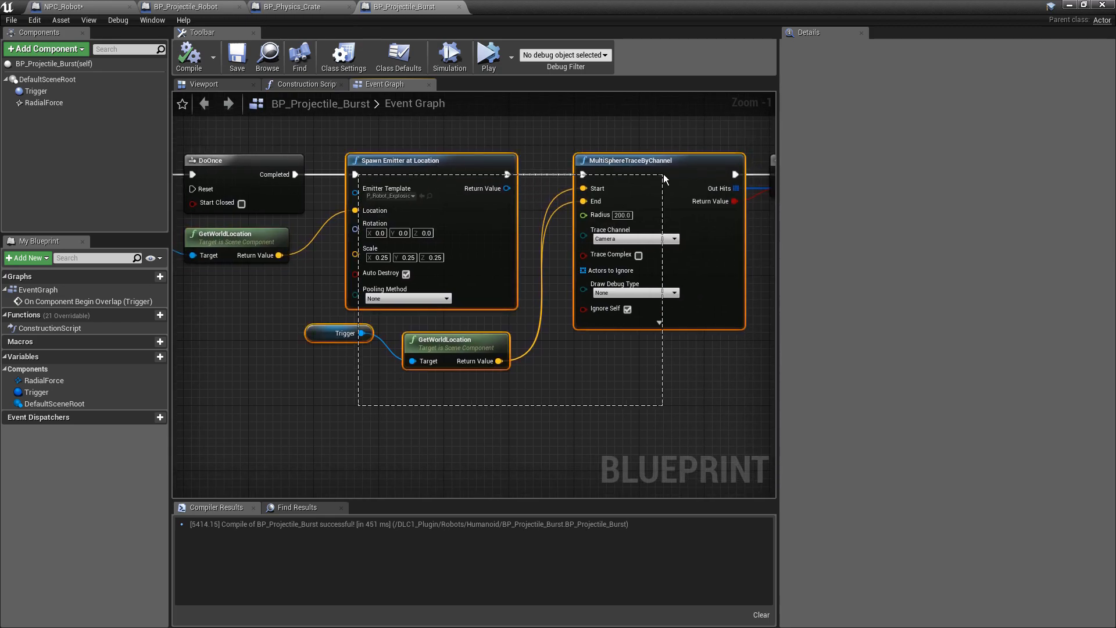
drag(665, 178, 672, 168)
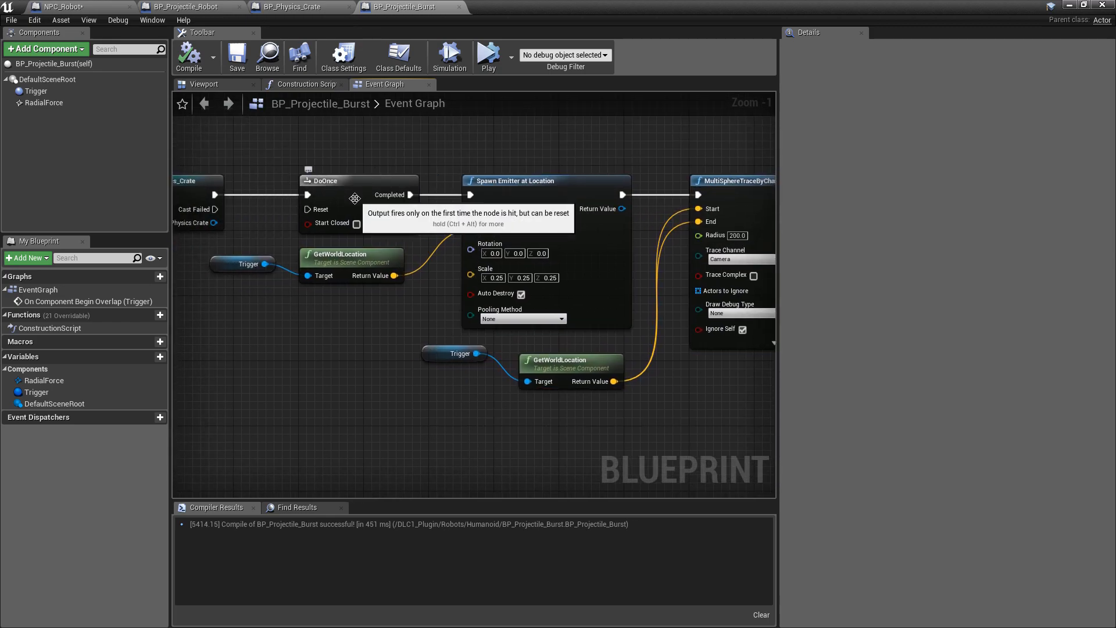
click(355, 199)
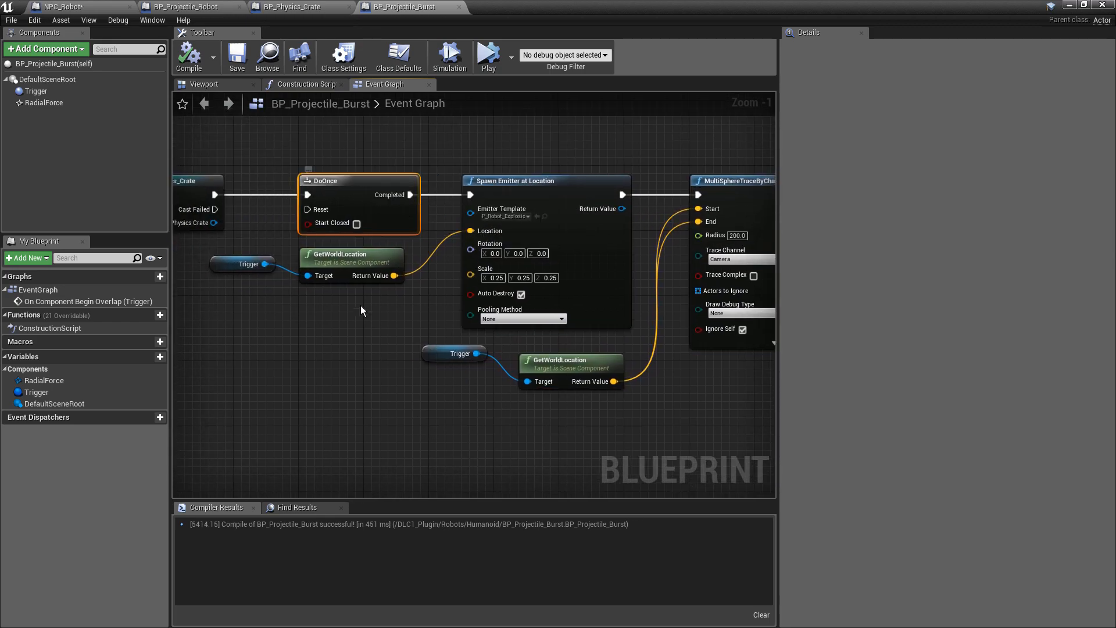
click(413, 314)
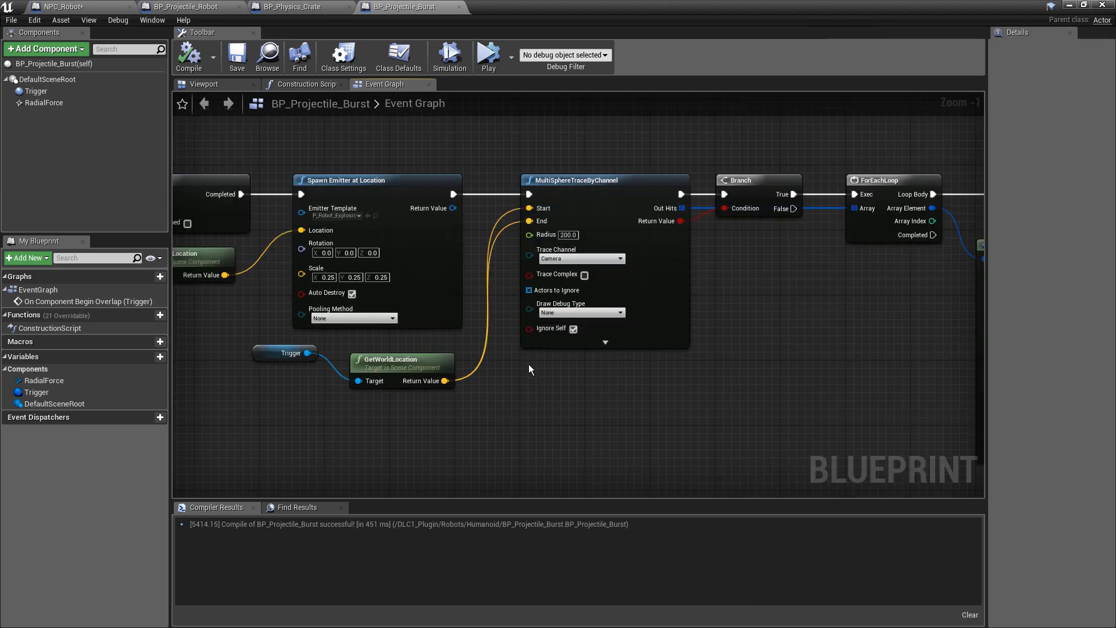
- Examine the MultiSphereTraceByChannel node and the Branch and ForEachLoop that handle its hits
drag(535, 153, 700, 369)
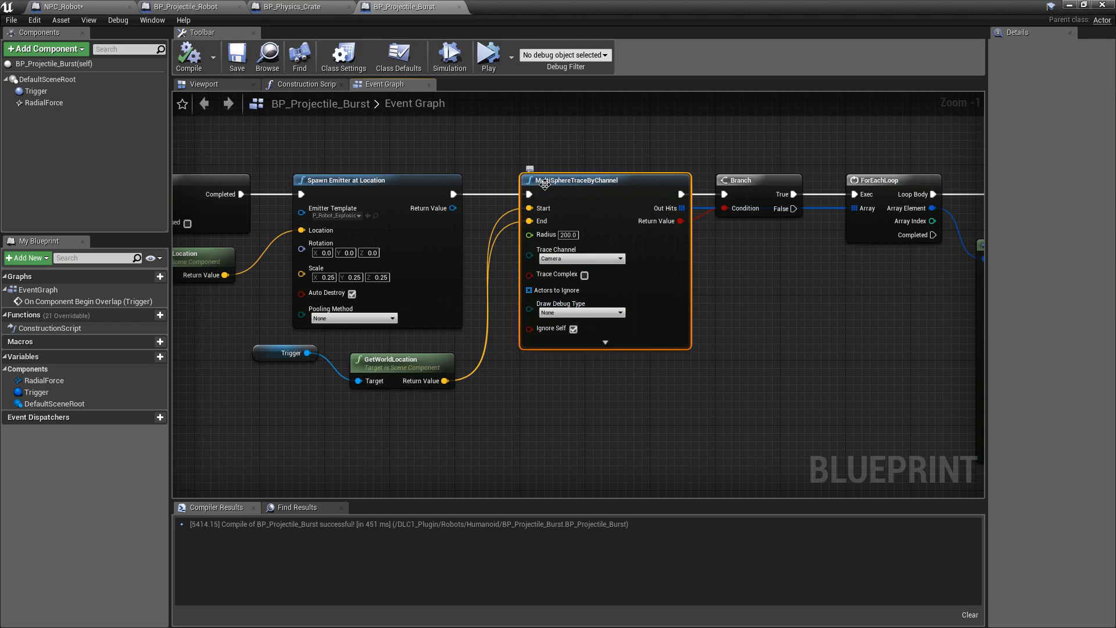
click(565, 400)
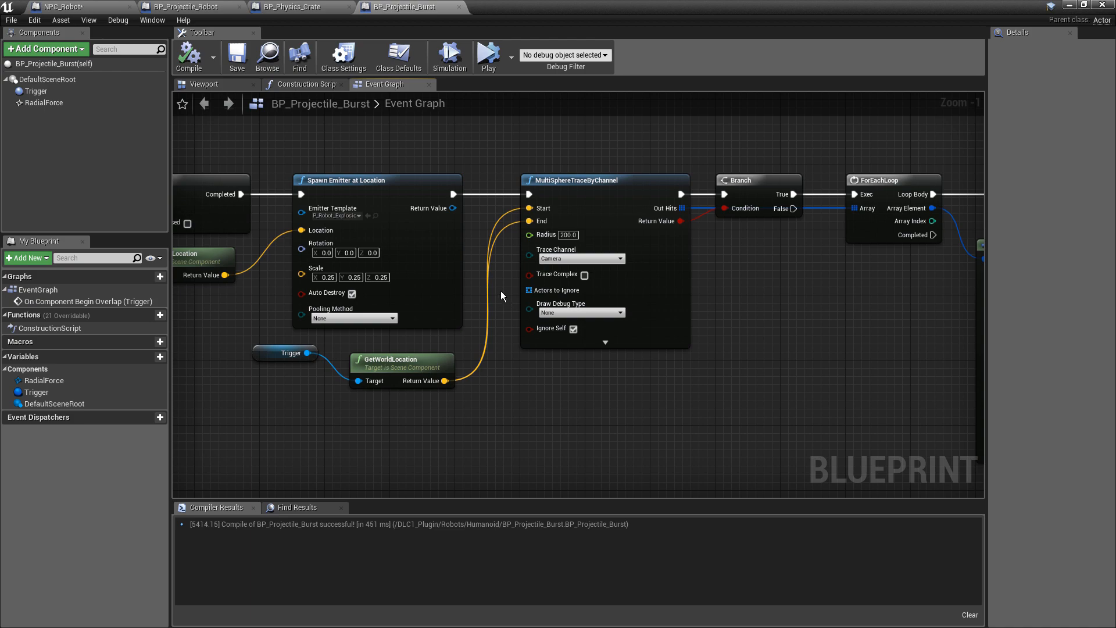
right_drag(500, 293, 479, 250)
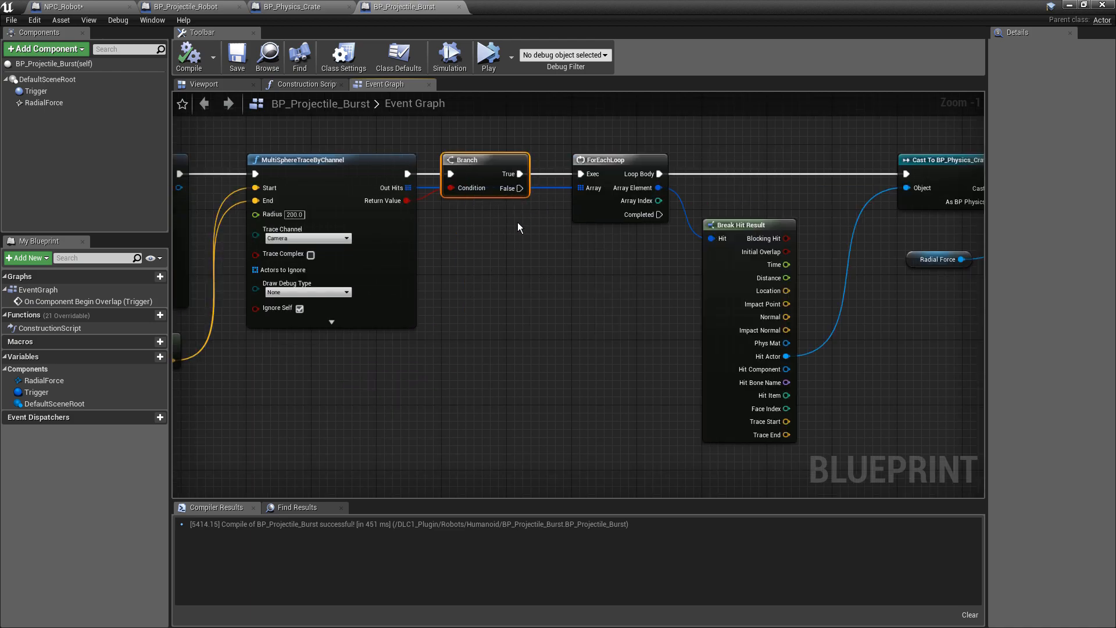
right_drag(365, 359, 435, 356)
click(708, 185)
drag(348, 368, 461, 146)
- Follow the Break Hit Result node's Hit Actor into Cast To BP_Physics_Crate and on to Fire Impulse
right_drag(817, 189, 596, 179)
drag(595, 180, 663, 272)
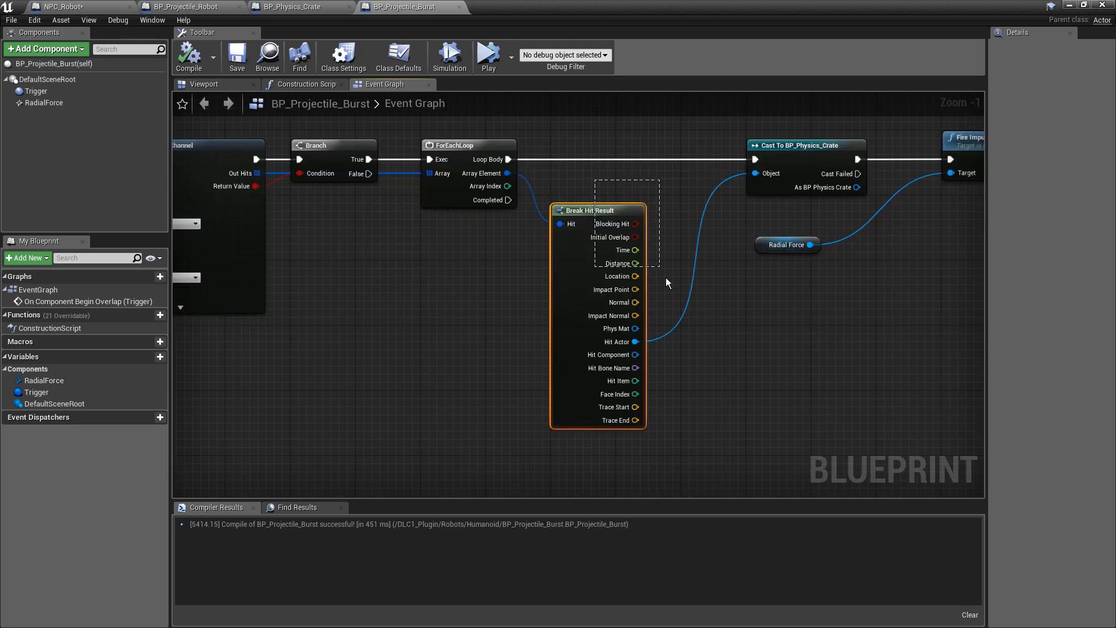
right_drag(709, 337, 561, 341)
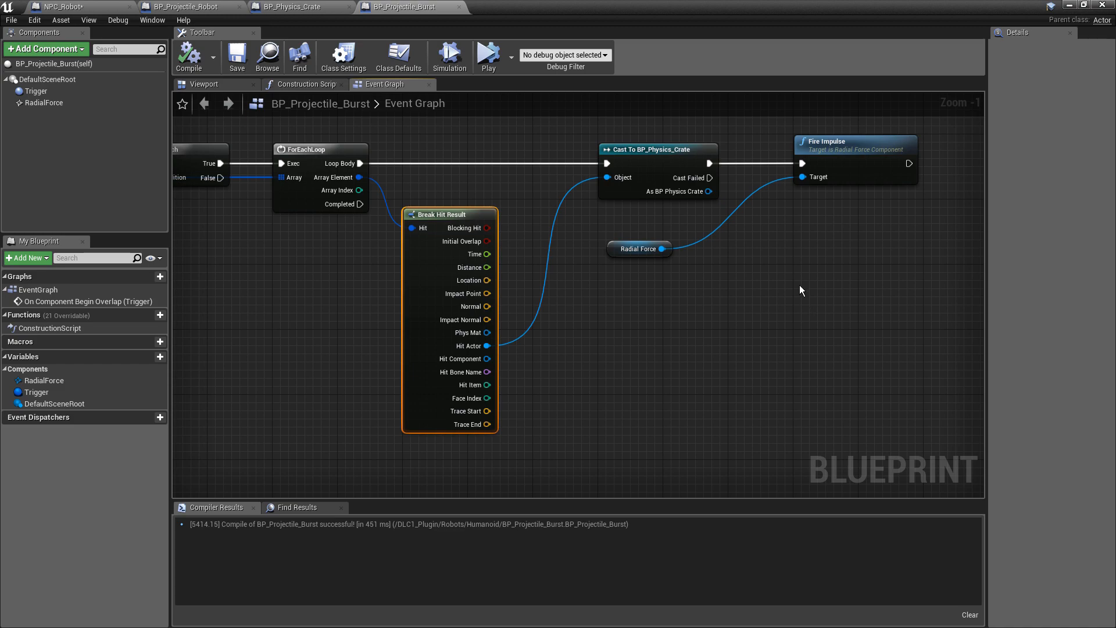
- Move the Radial Force reference node closer to Fire Impulse, and check the Fire Impulse node and RadialForce component
drag(612, 249, 669, 233)
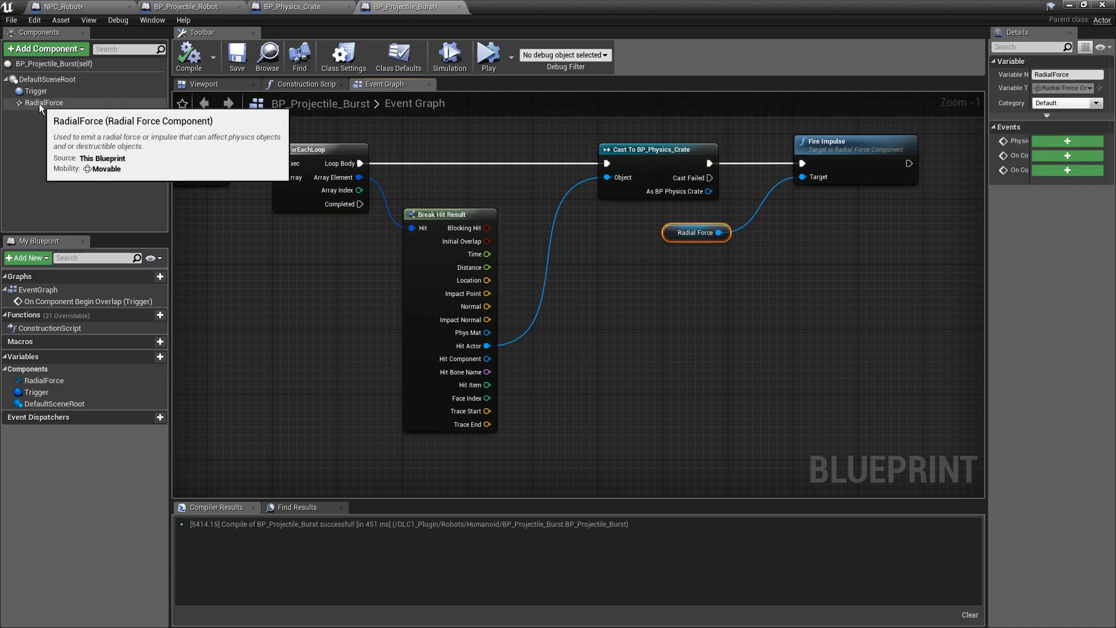
click(858, 180)
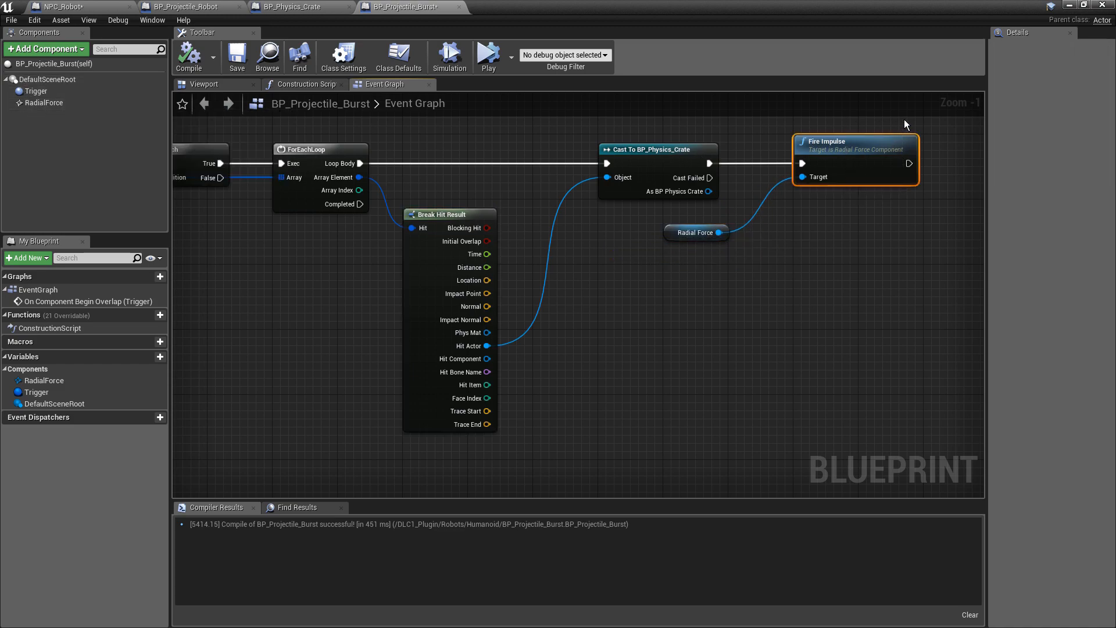
click(43, 102)
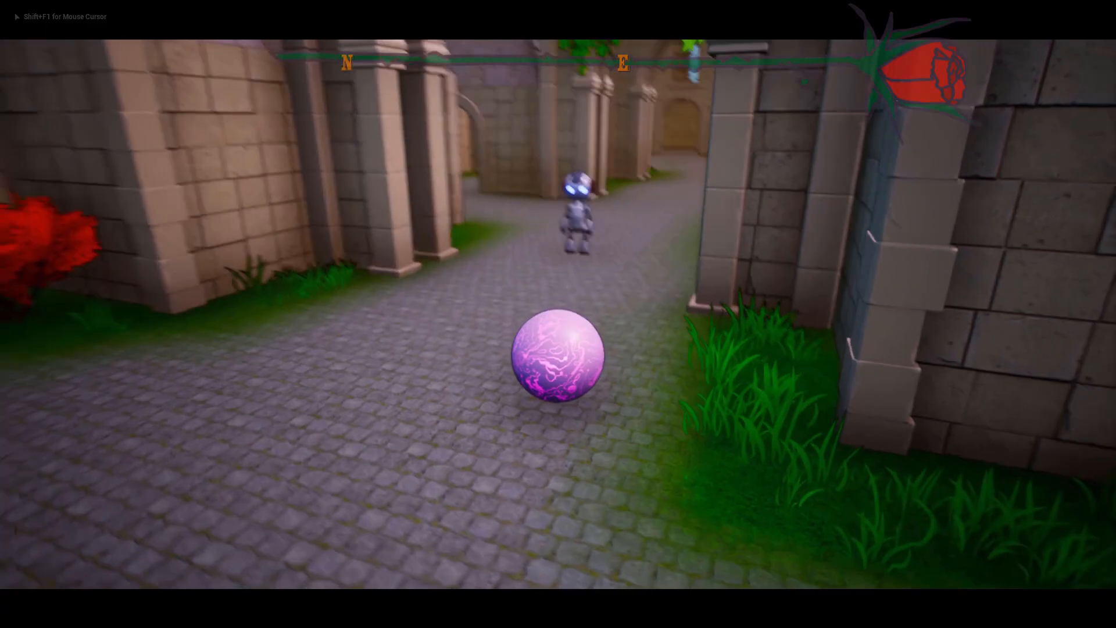
- Play-test the level by rolling the player sphere around the courtyard near the NPC robot to observe its behaviour
key(w)
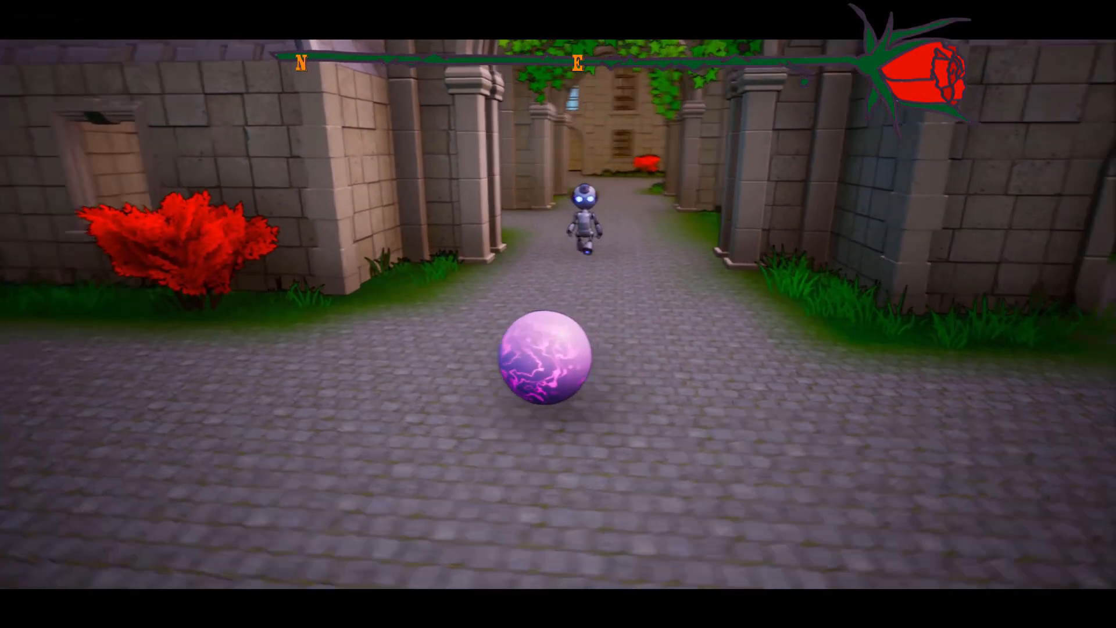
key(a)
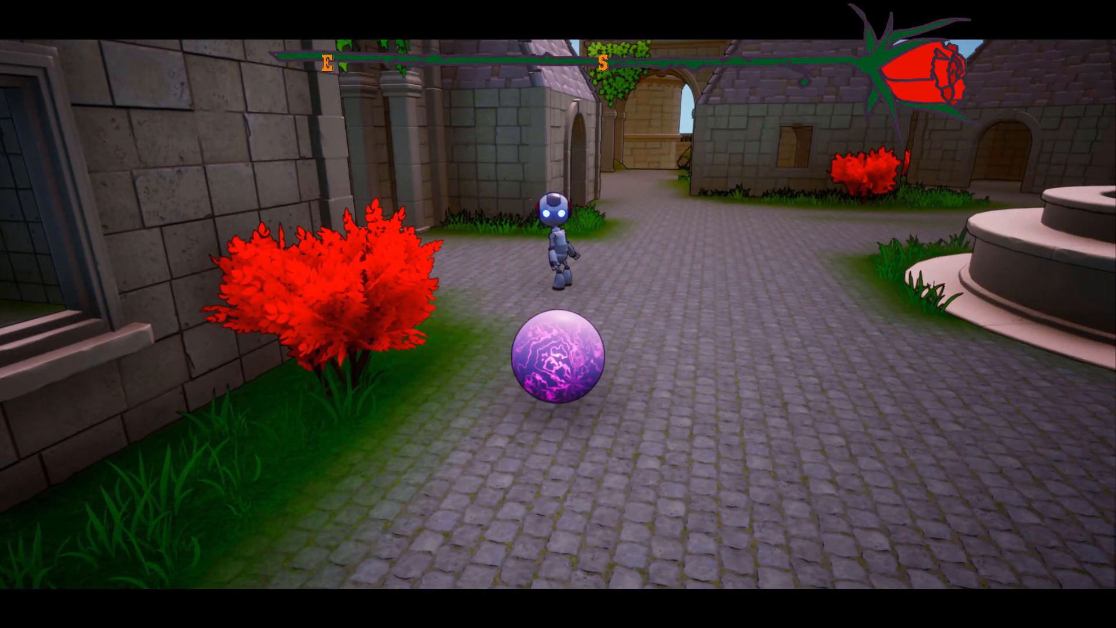
key(w)
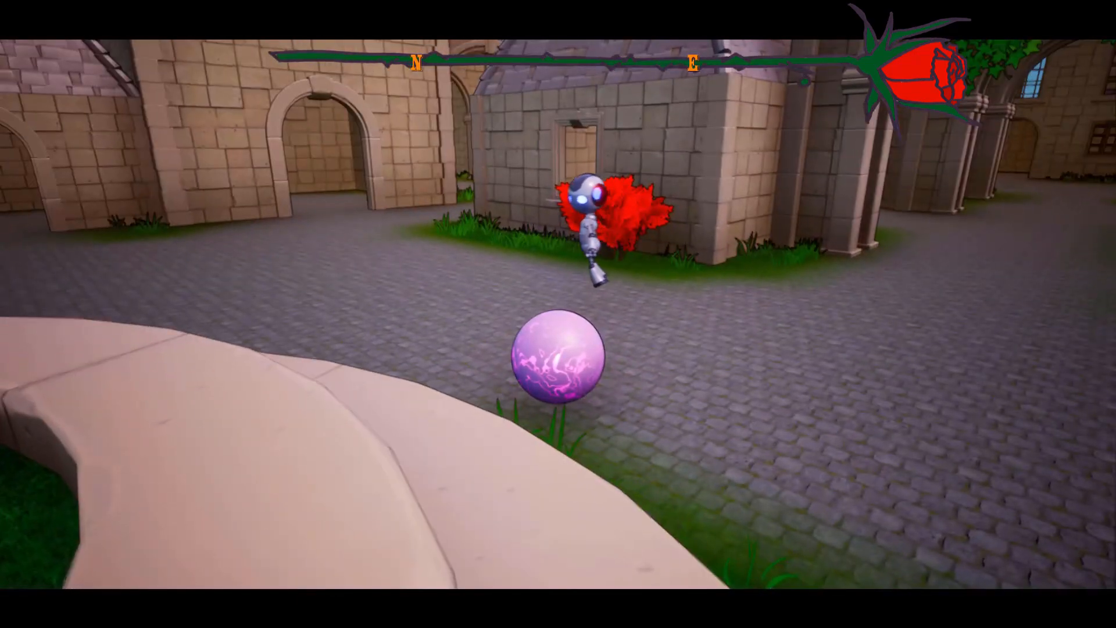
key(w)
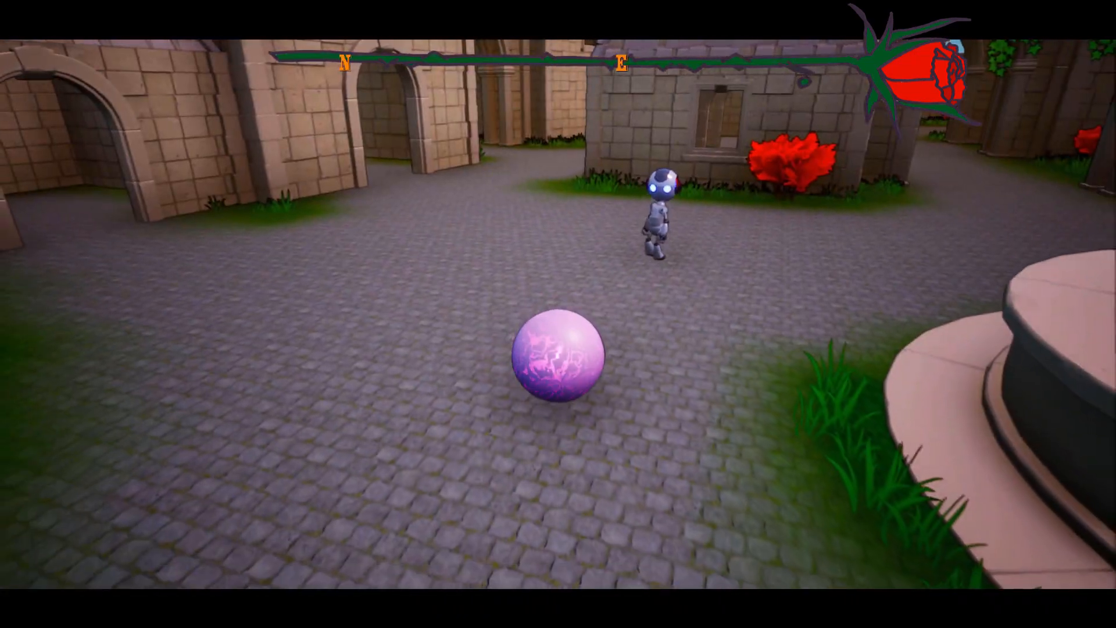
key(a)
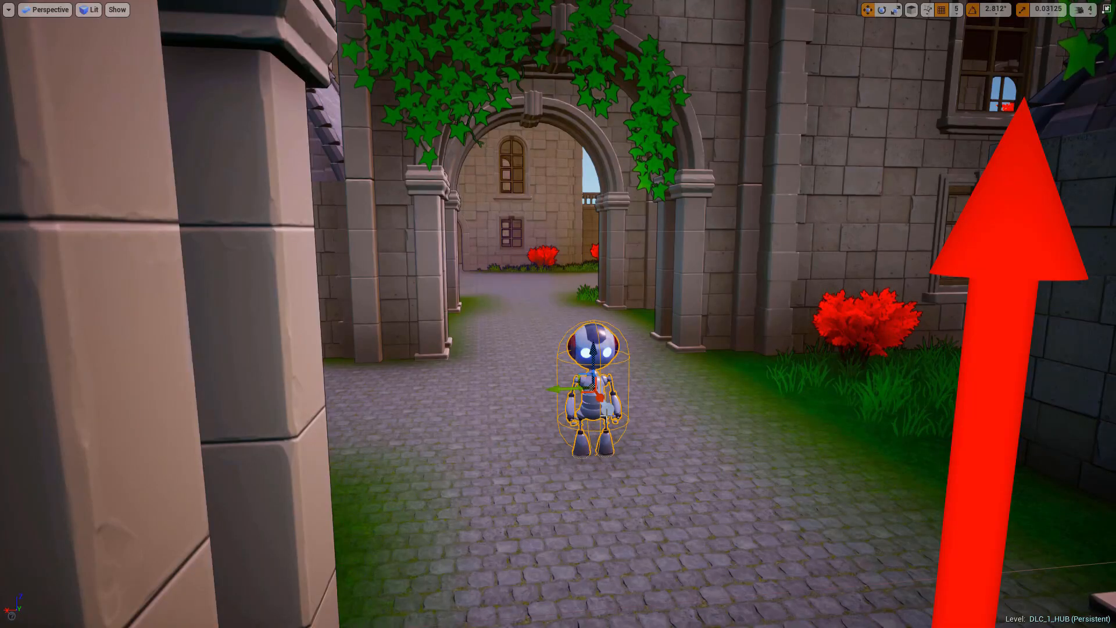
- Restore the full editor layout and duplicate the selected NPC robot, placing the copy right beside the original
key(F11)
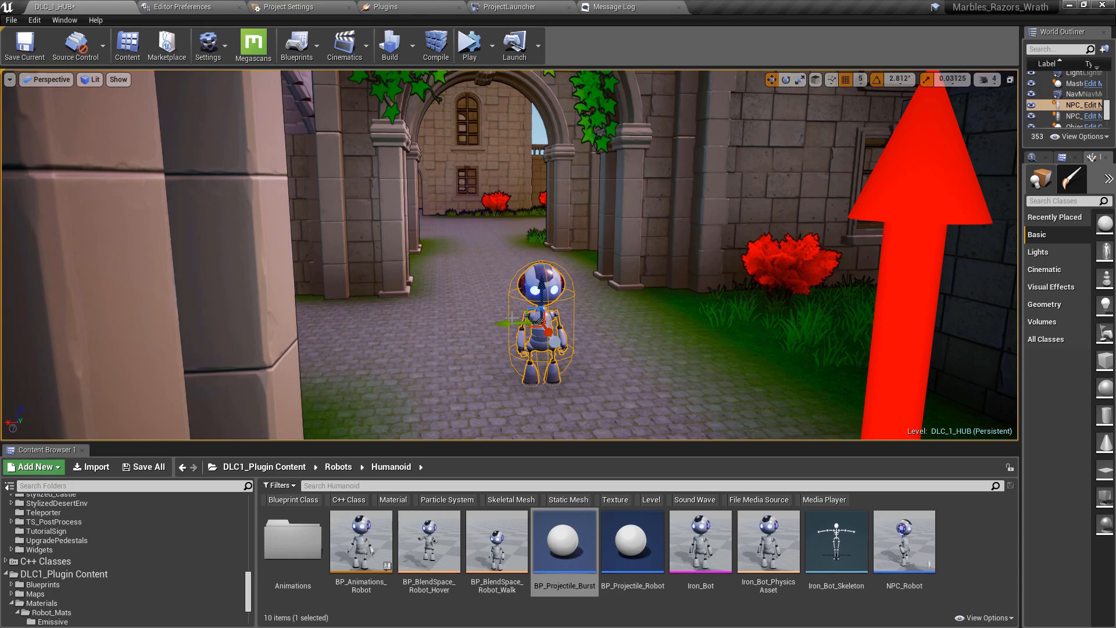
alt+drag(508, 324, 596, 321)
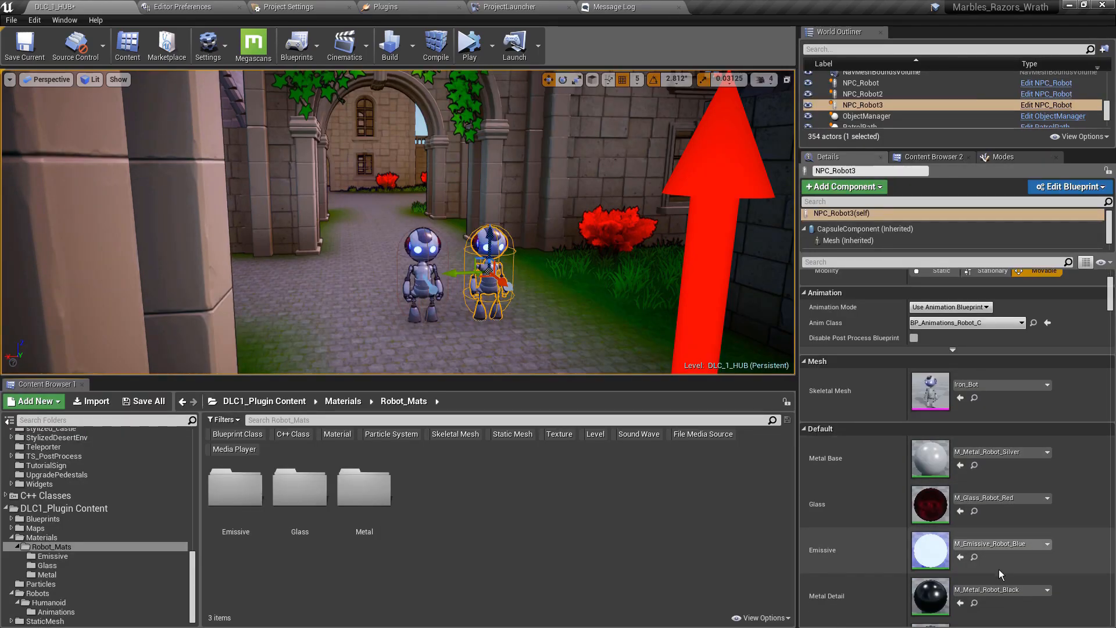
- Try M_Metal_Robot_Blue and M_Metal_Robot_Yellow as the duplicate robot's Metal Base, and settle on M_Metal_Robot_Black
scroll(948, 441, down, 2)
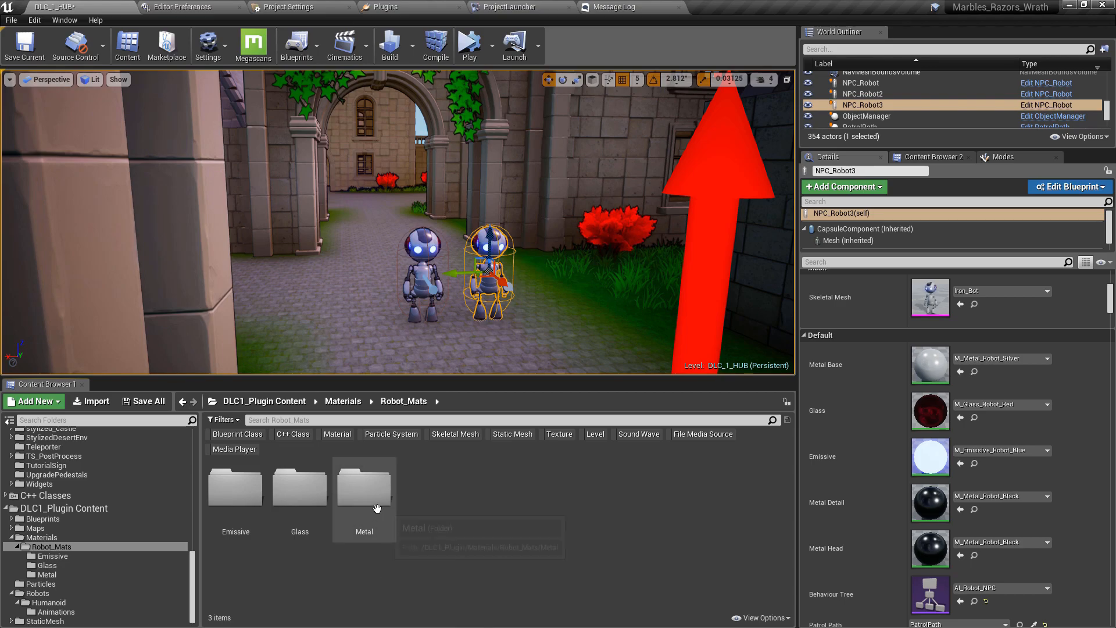
double_click(364, 487)
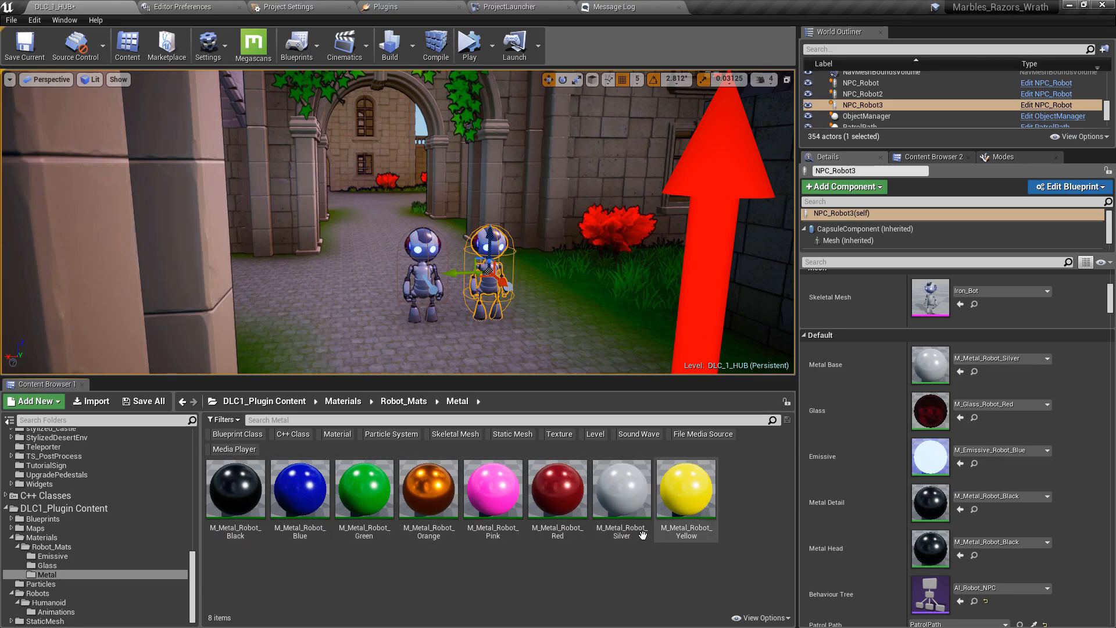
drag(300, 493, 931, 379)
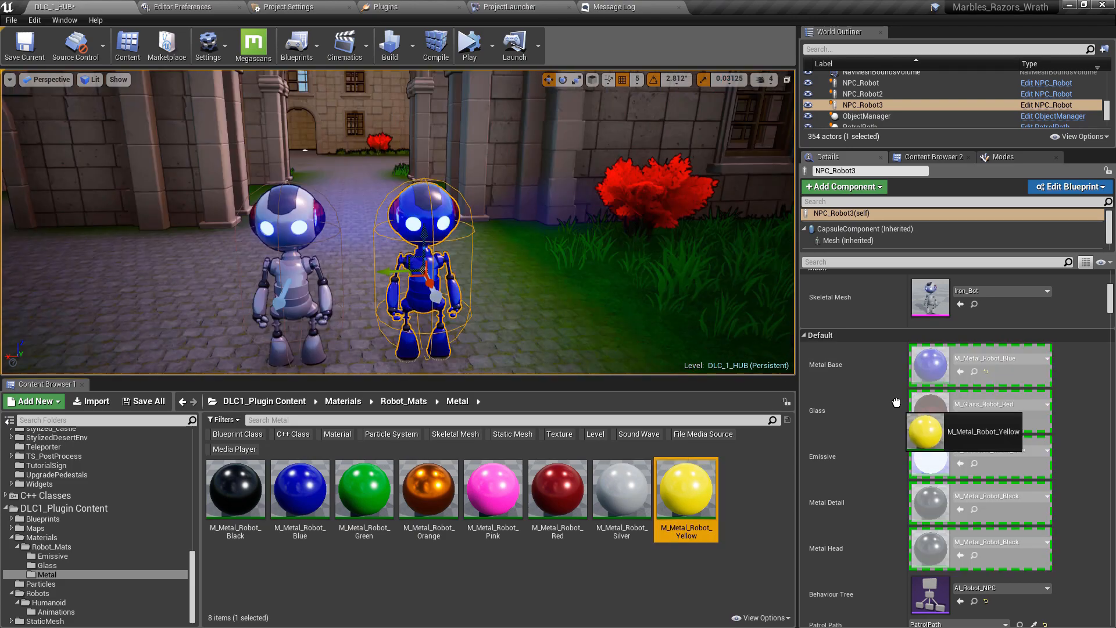
drag(905, 401, 930, 365)
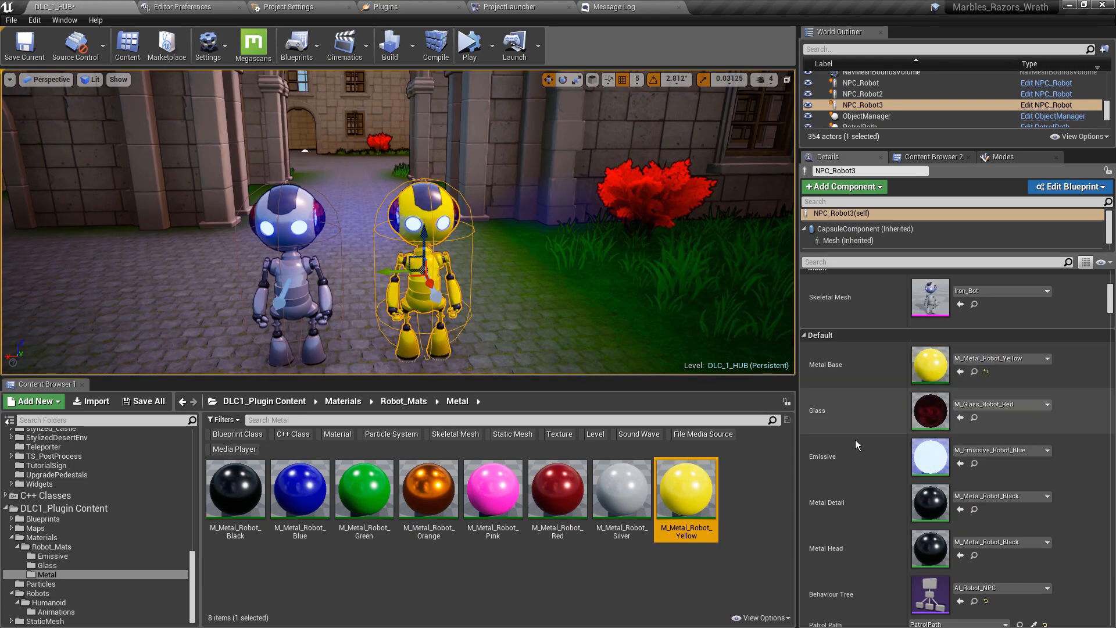
click(493, 532)
click(429, 532)
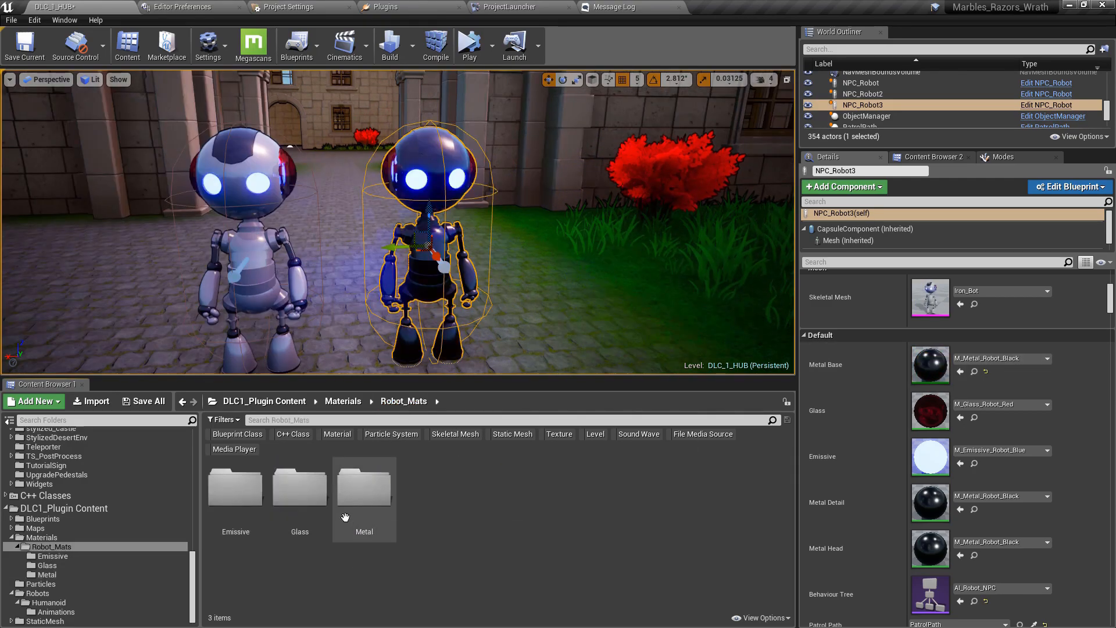
- Try the white and yellow robot glass materials in the duplicate's Glass slot, and settle on M_Glass_Robot_Blue
double_click(300, 500)
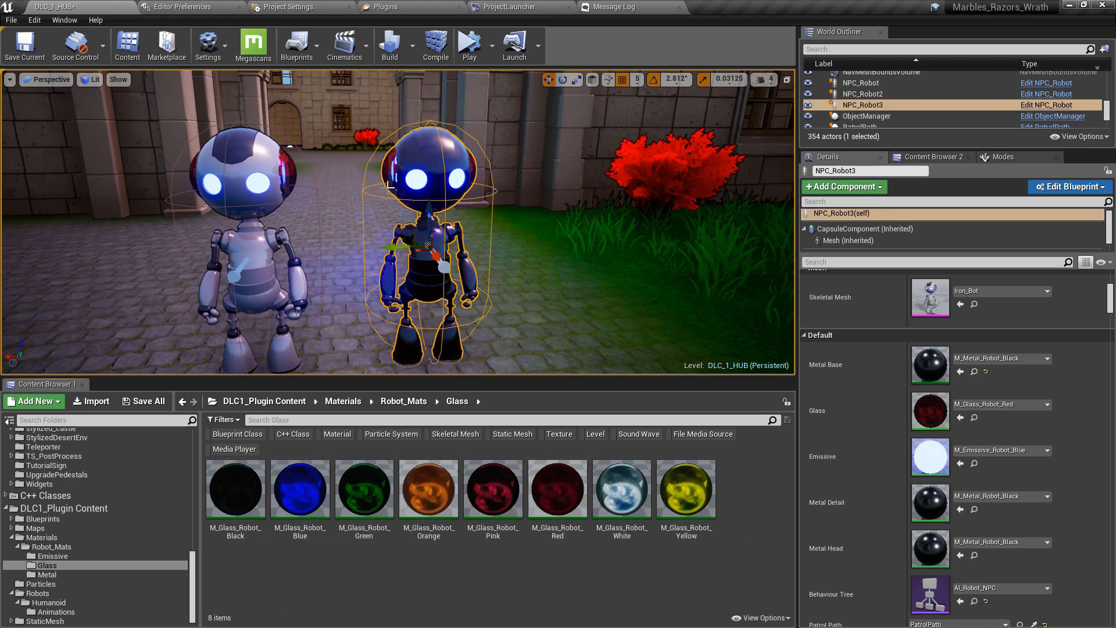
drag(620, 489, 943, 417)
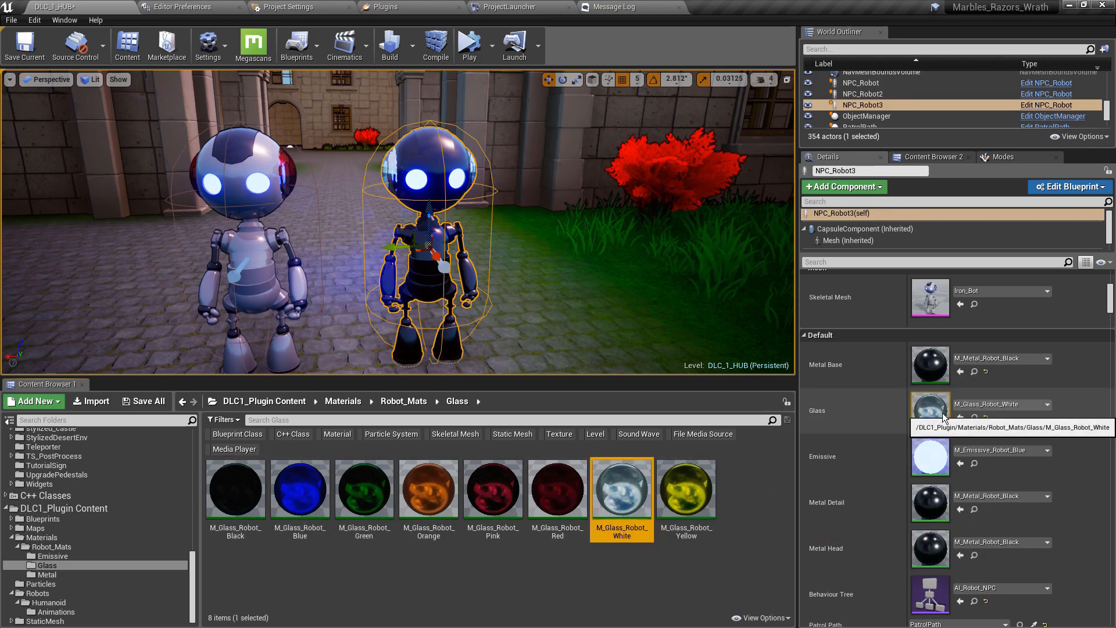
drag(692, 494, 930, 410)
drag(300, 488, 925, 413)
- Open the Emissive folder of the robot materials
click(52, 556)
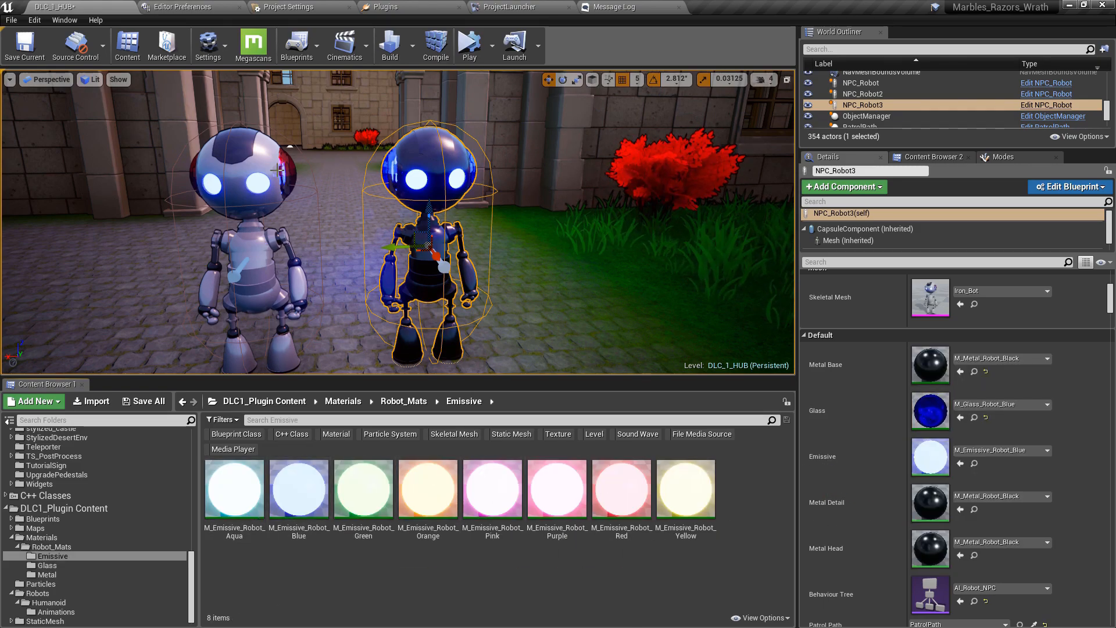